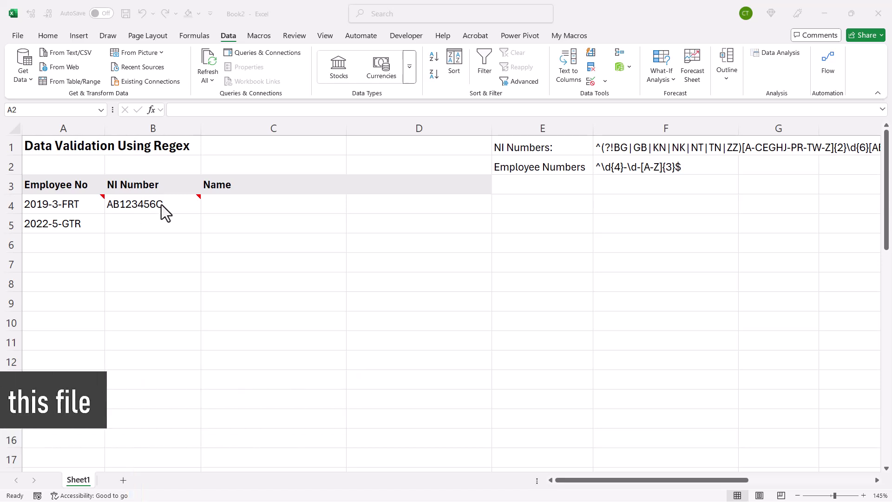
Copy the employee-number regex pattern from cell F2
left_click(180, 204)
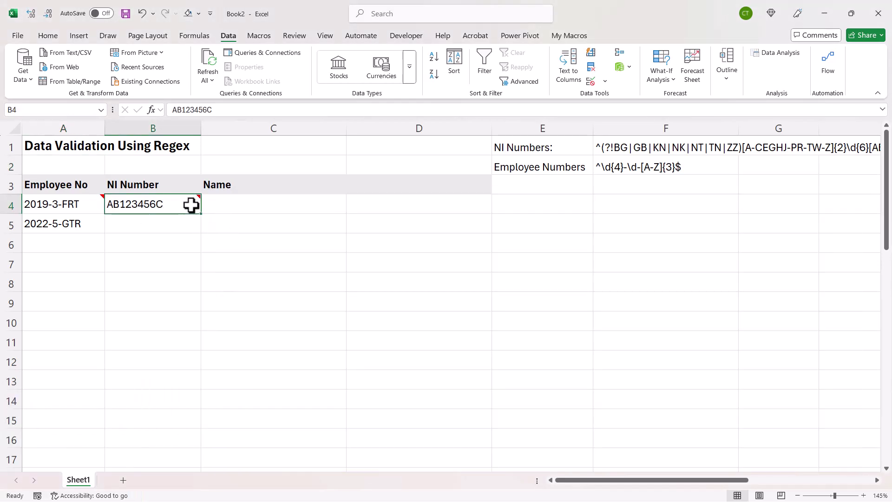
mouse_move(191, 205)
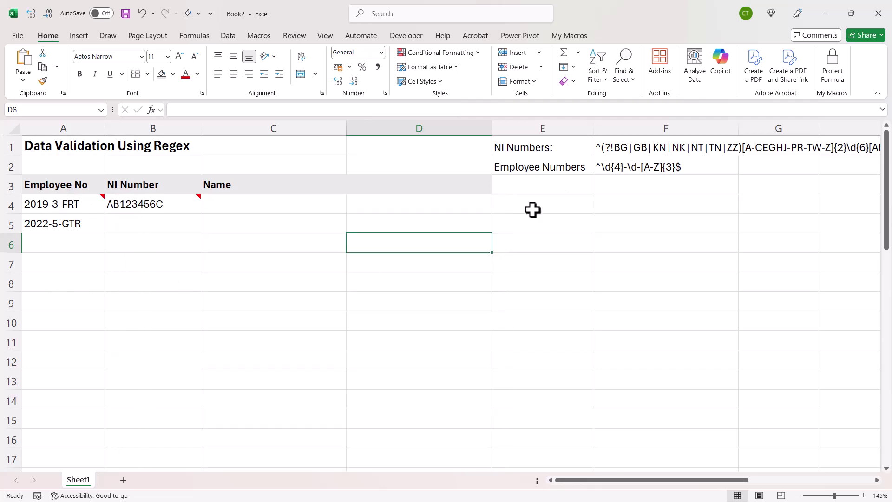
left_click(642, 166)
left_click_drag(242, 113, 146, 105)
key("ctrl+c")
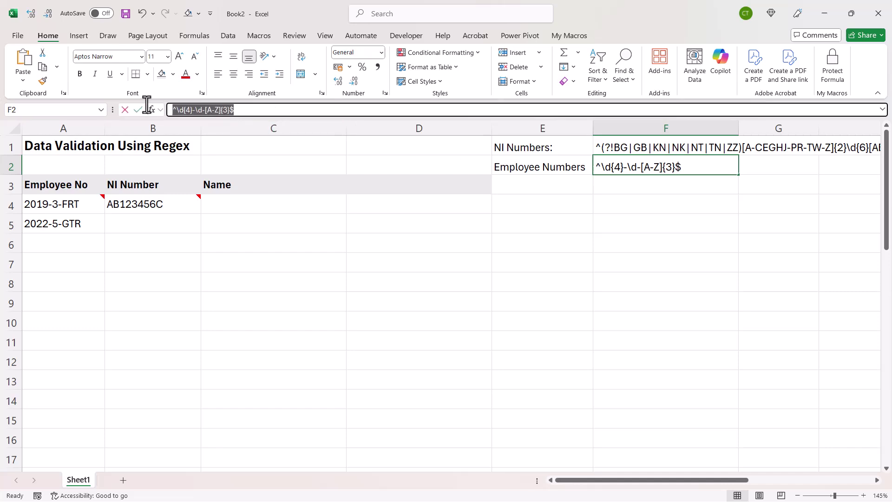
key("Escape")
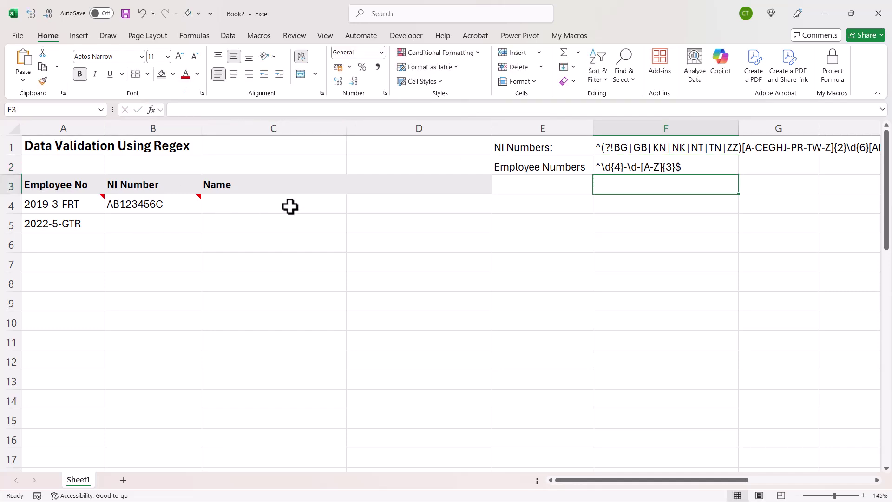
Enter =REGEXTEST(A4,"^\d{4}-\d-[A-Z]{3}$") in C4
left_click(291, 204)
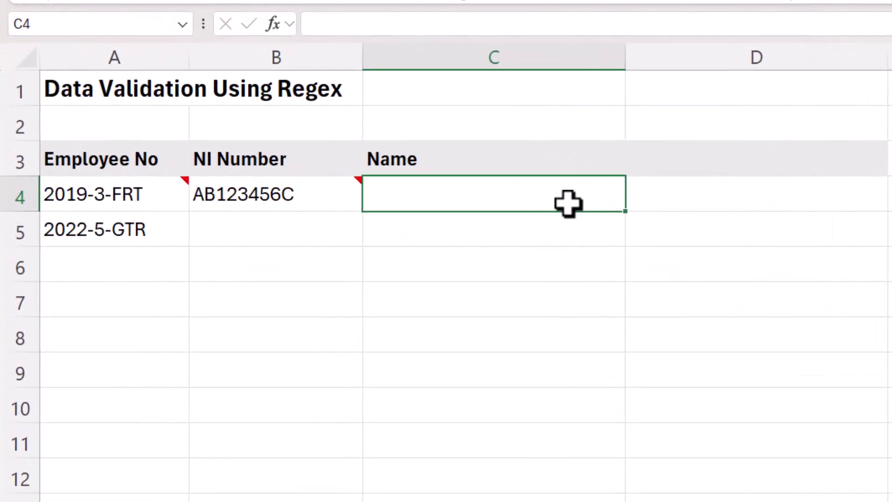
type("=")
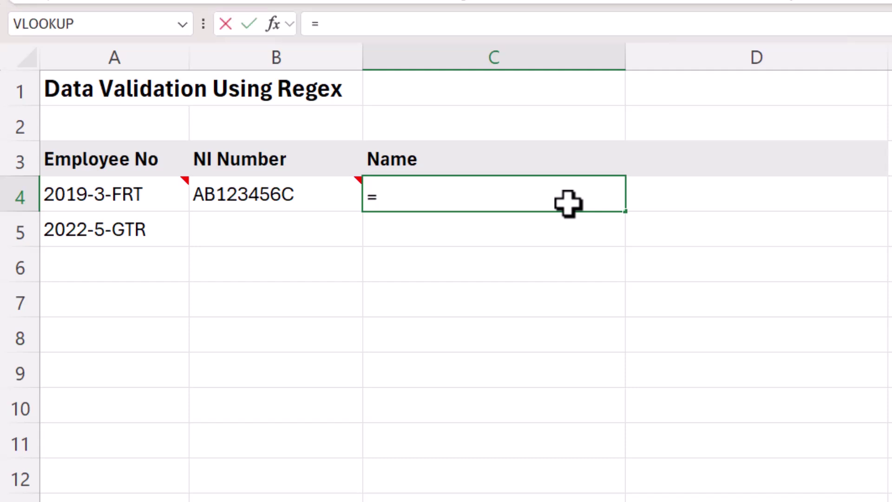
type("reg")
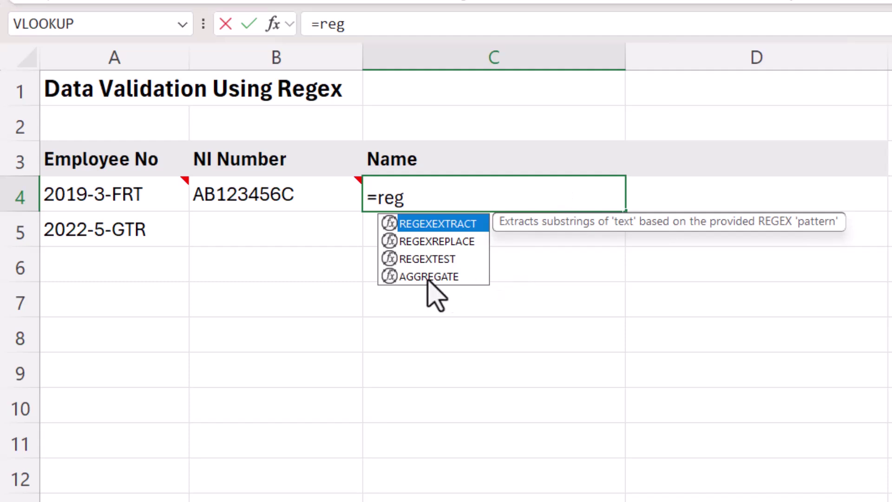
double_click(418, 261)
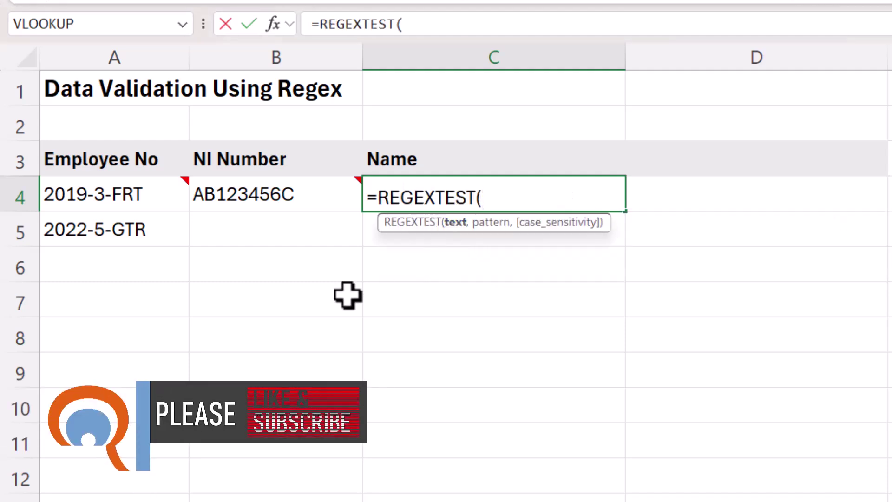
left_click(97, 194)
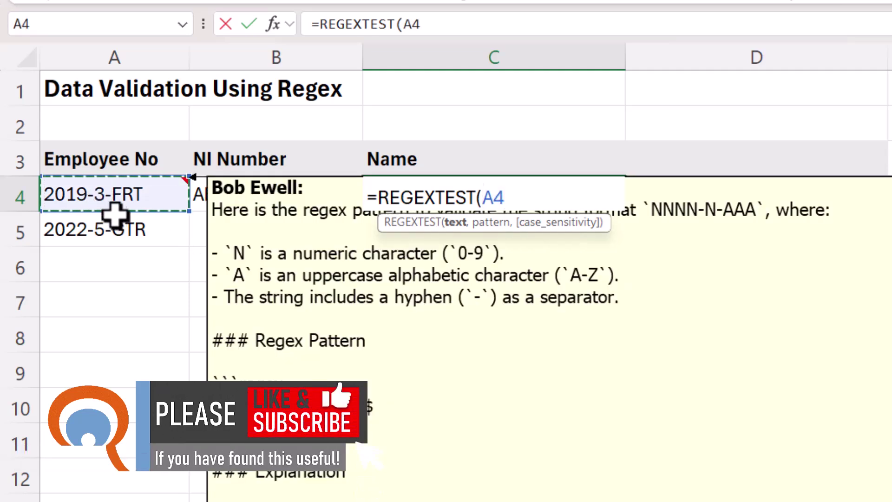
type(",")
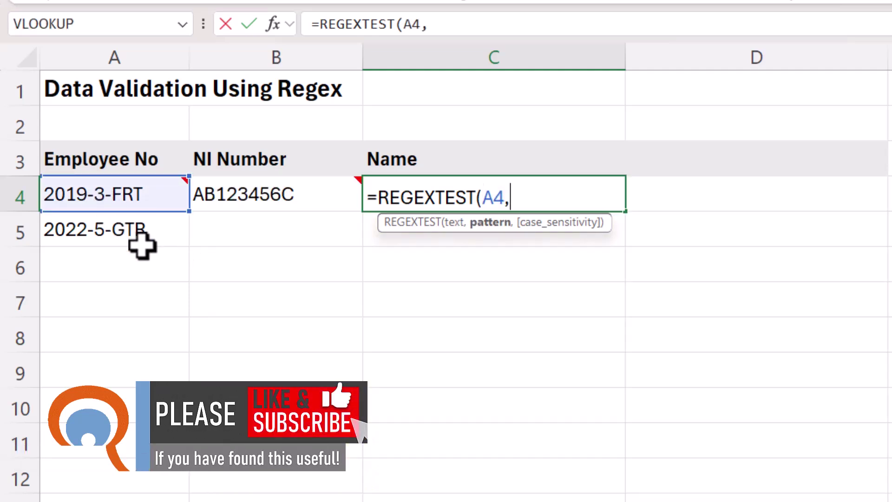
type("\"")
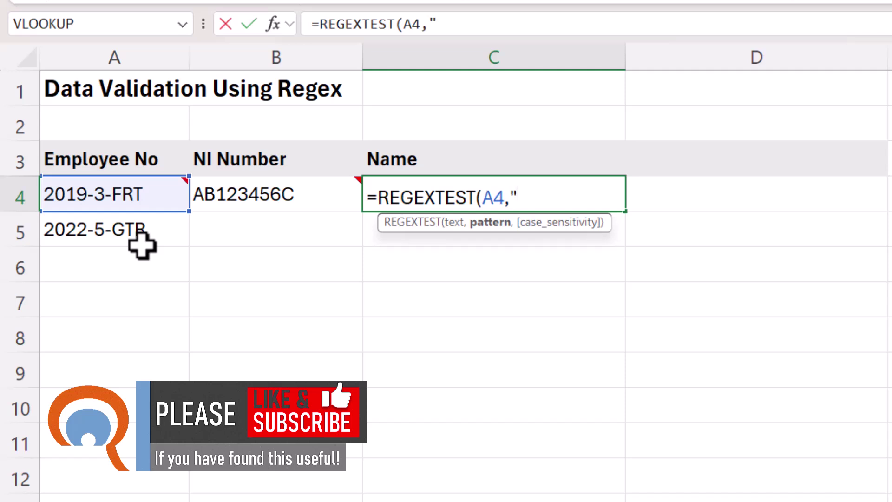
key("ctrl+v")
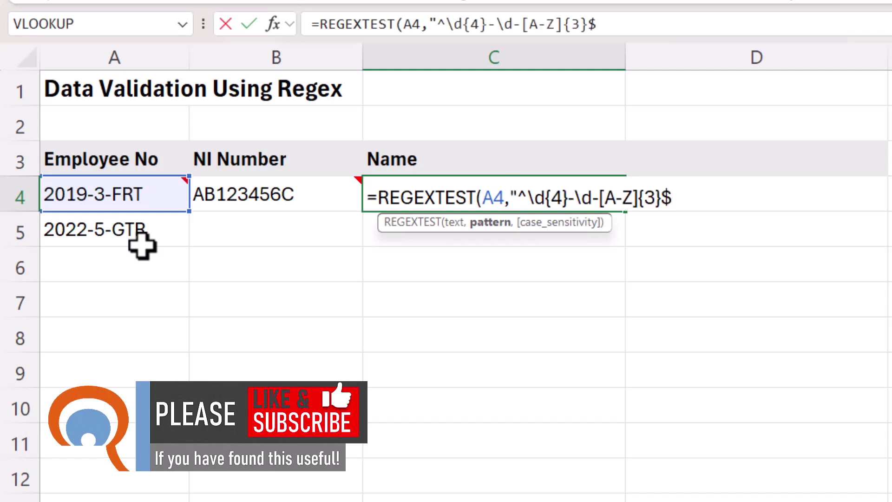
type("\"")
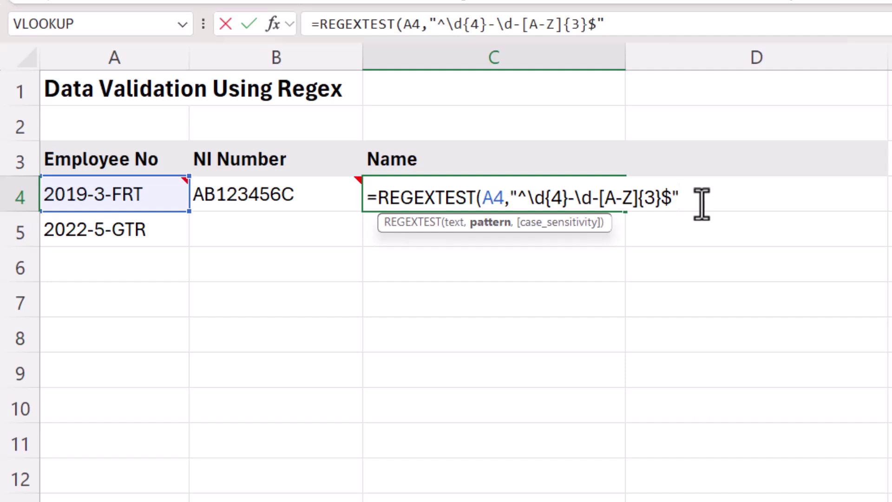
type(")")
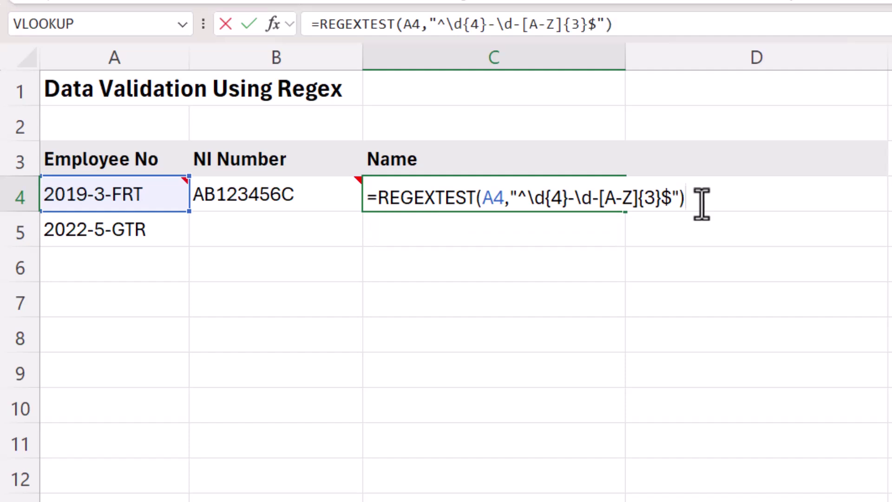
key("Return")
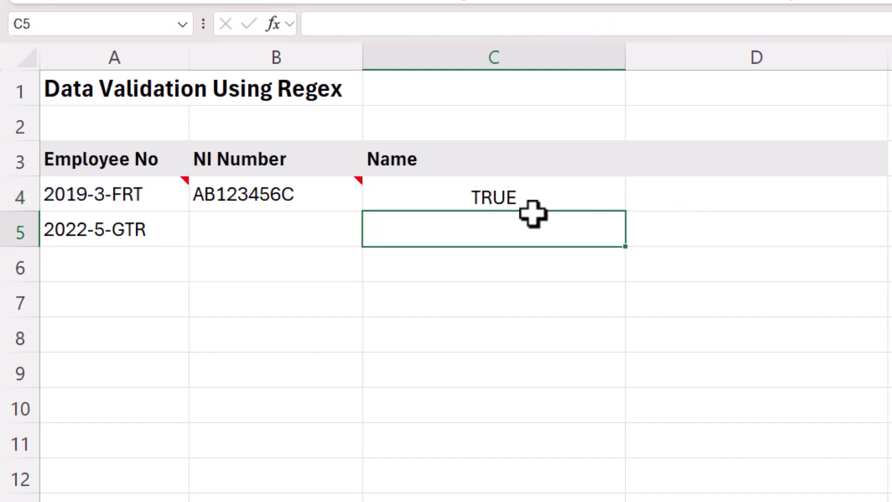
Test the formula by changing A4's final 3 to A, then undo the change
left_click(524, 195)
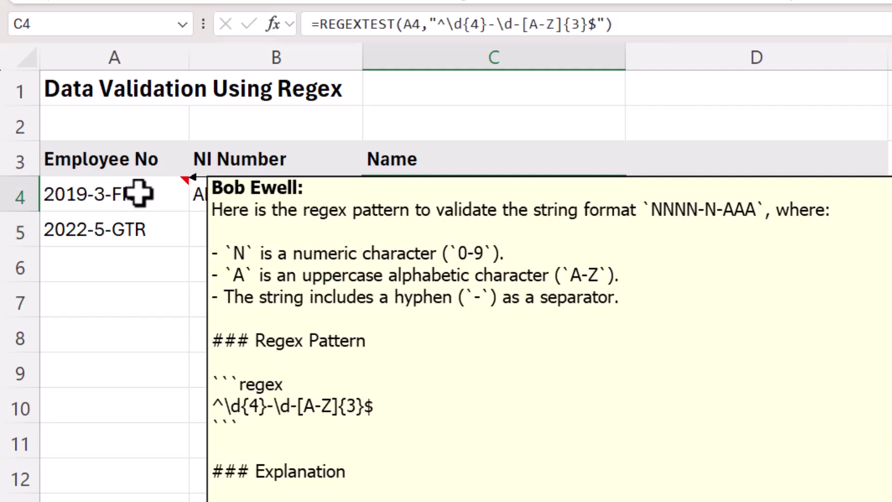
left_click(104, 195)
key("F2")
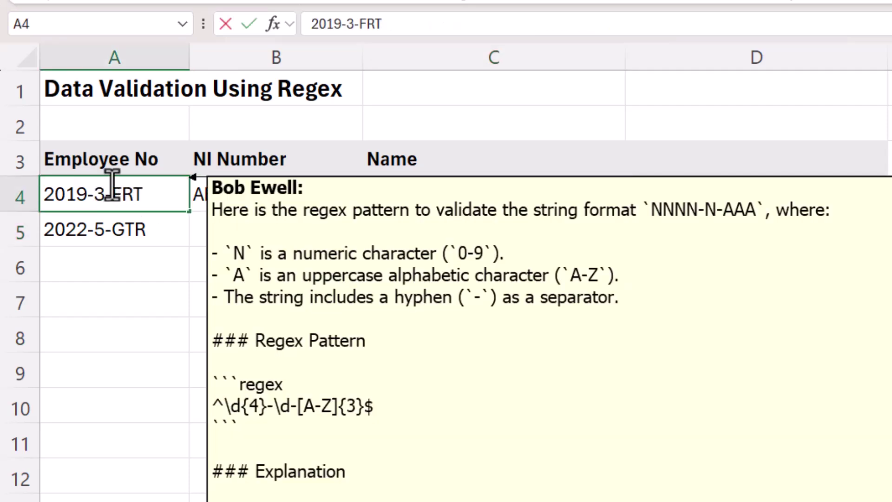
key("BackSpace")
type("A")
key("Return")
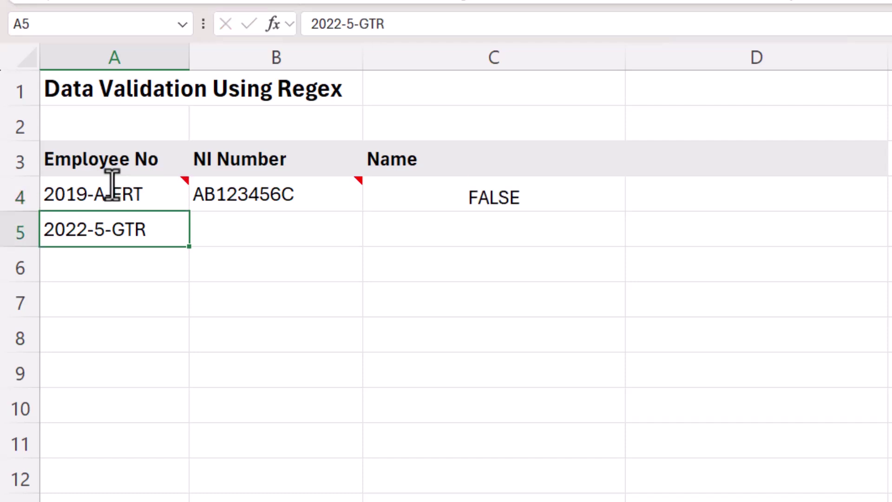
key("ctrl+z")
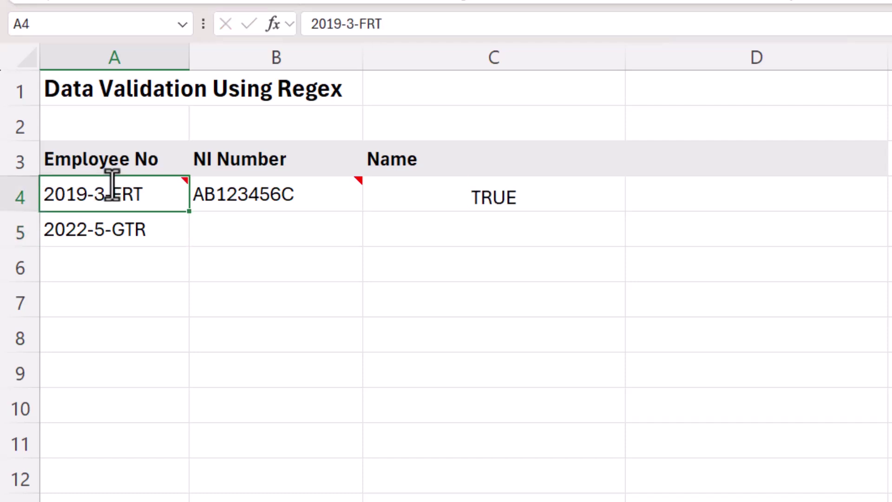
Copy the REGEXTEST formula text from C4 for reuse
left_click(484, 188)
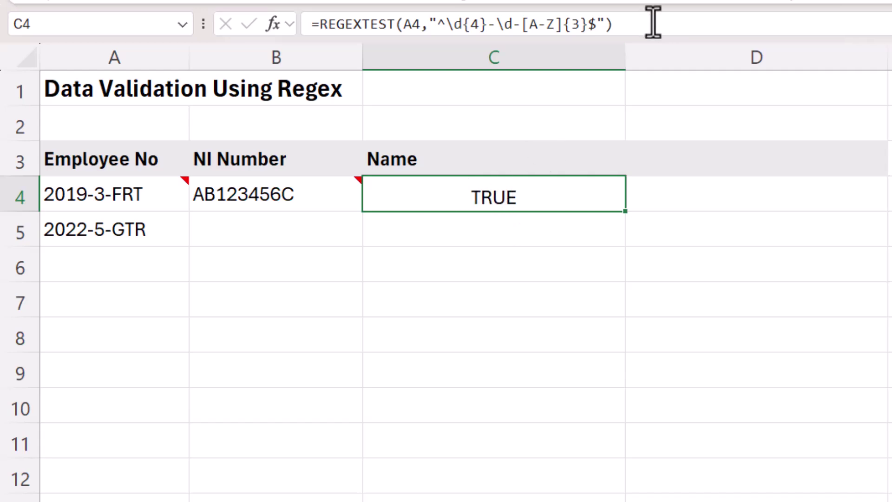
left_click_drag(653, 20, 279, 16)
key("ctrl+c")
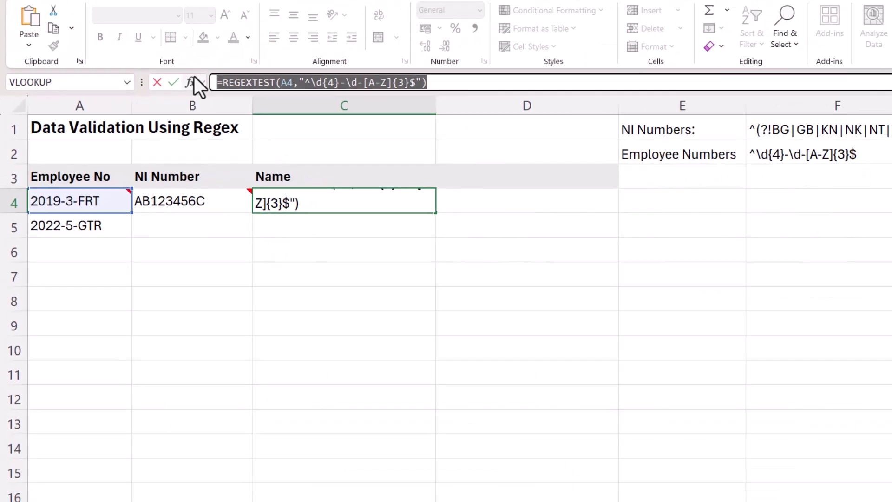
key("Return")
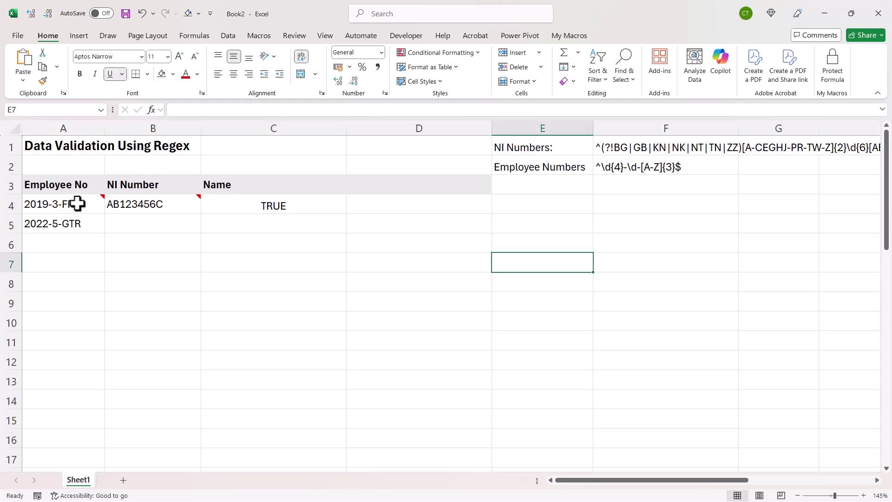
Give A4:A10 a Custom data validation rule using the pasted REGEXTEST employee-number formula
left_click_drag(75, 203, 69, 321)
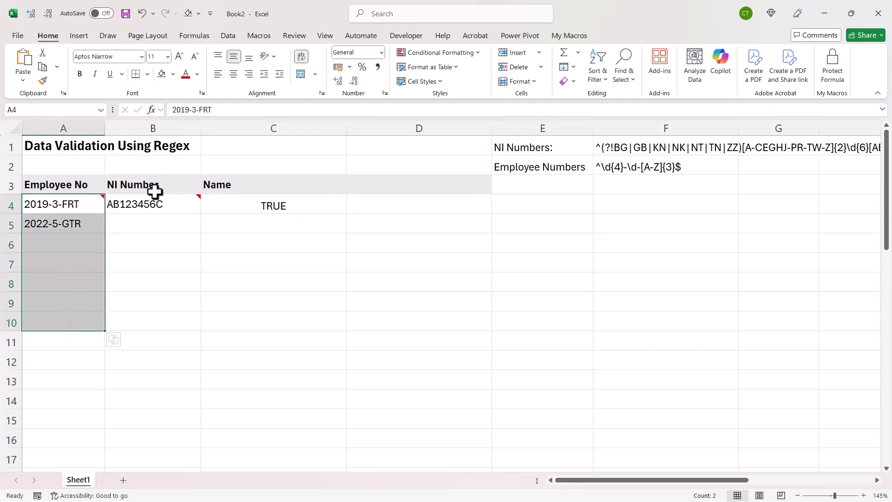
left_click(228, 38)
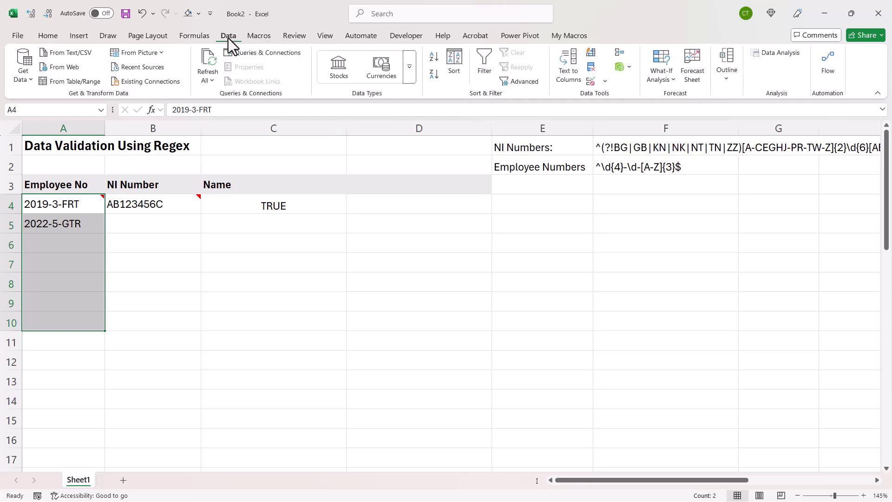
left_click(590, 82)
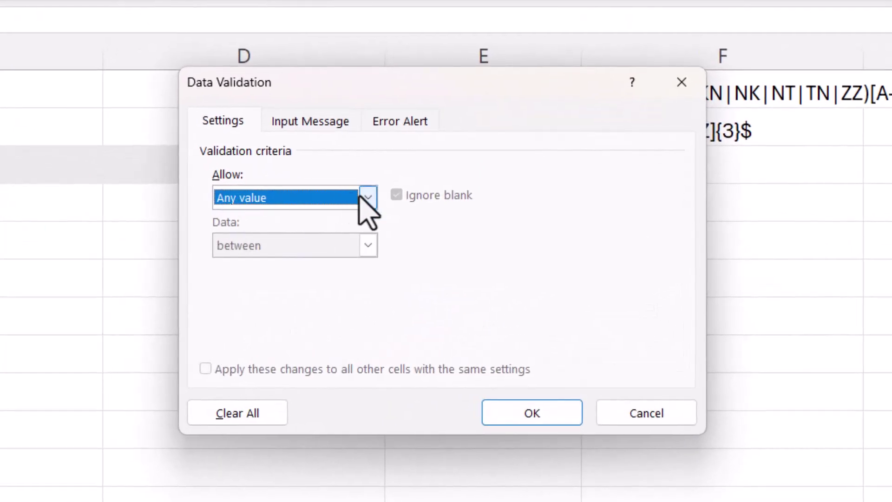
left_click(361, 198)
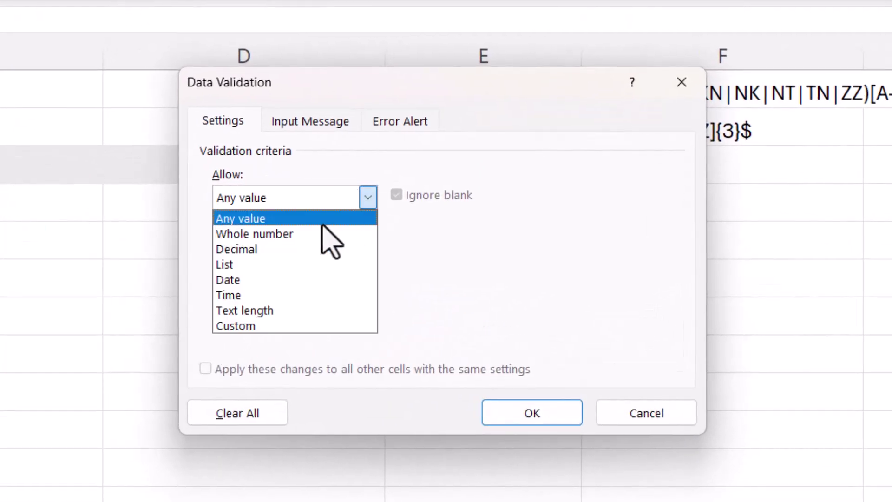
left_click(225, 325)
left_click(222, 293)
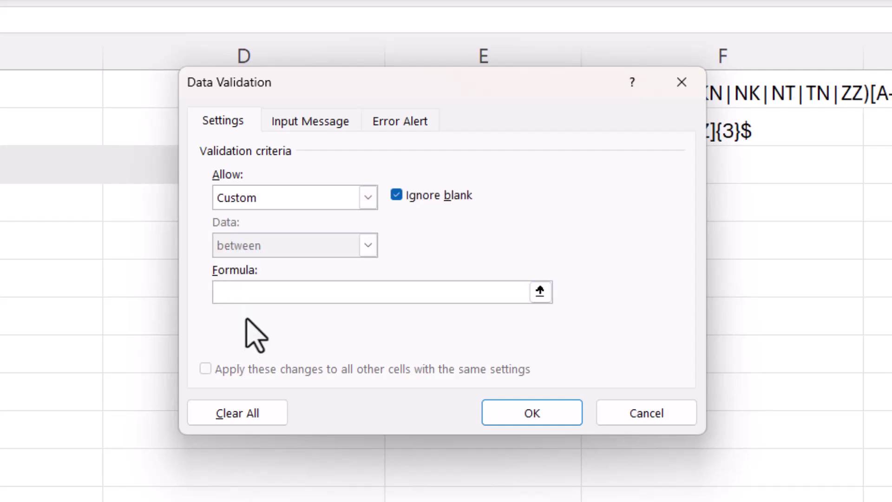
key("ctrl+v")
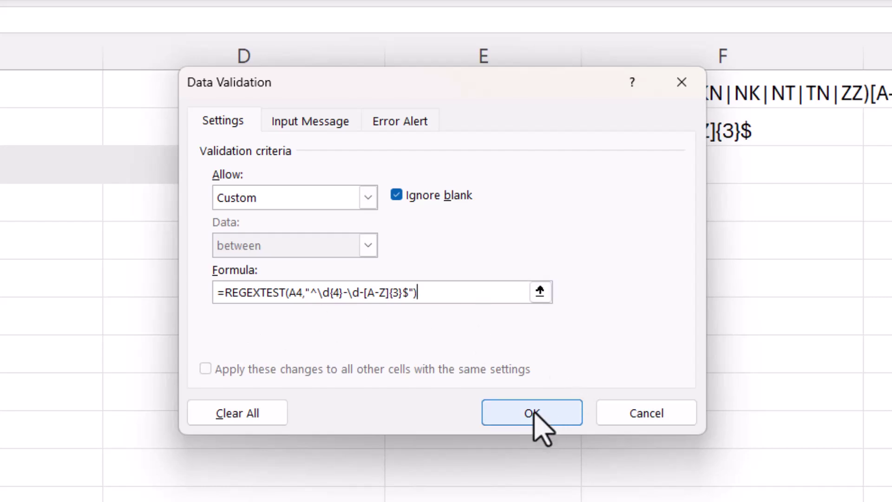
left_click(532, 413)
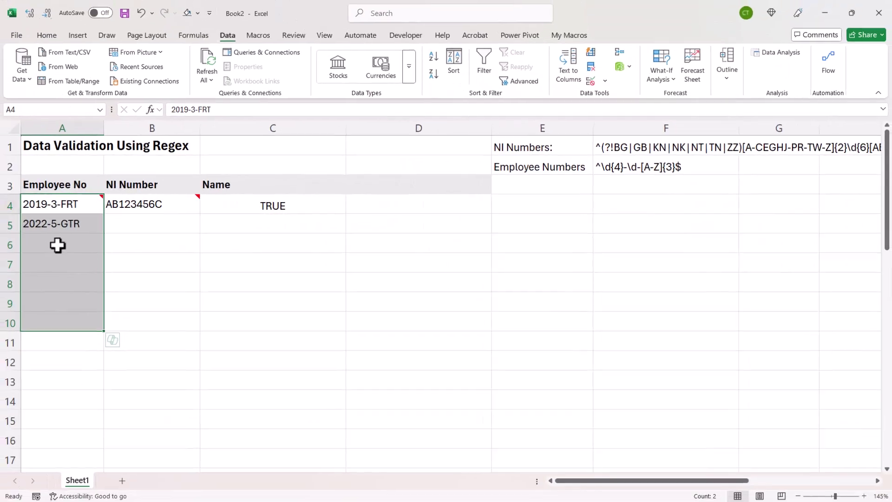
Try 2024-6-fff in A6, cancel the rejected entry, and reselect A4:A10
left_click(57, 245)
type("20")
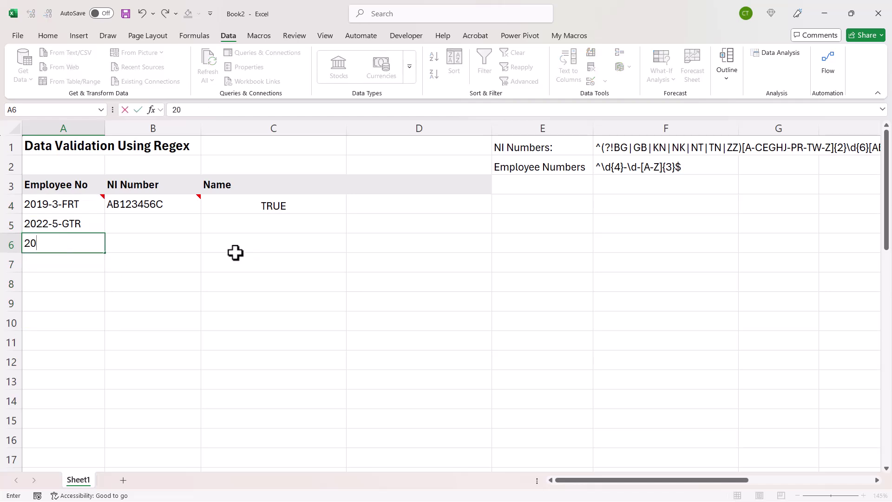
type("24-6-fff")
key("Return")
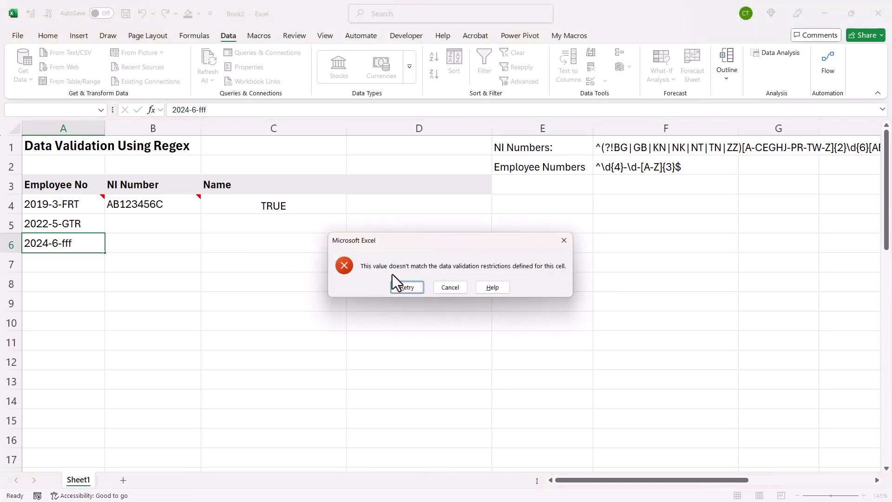
left_click(439, 287)
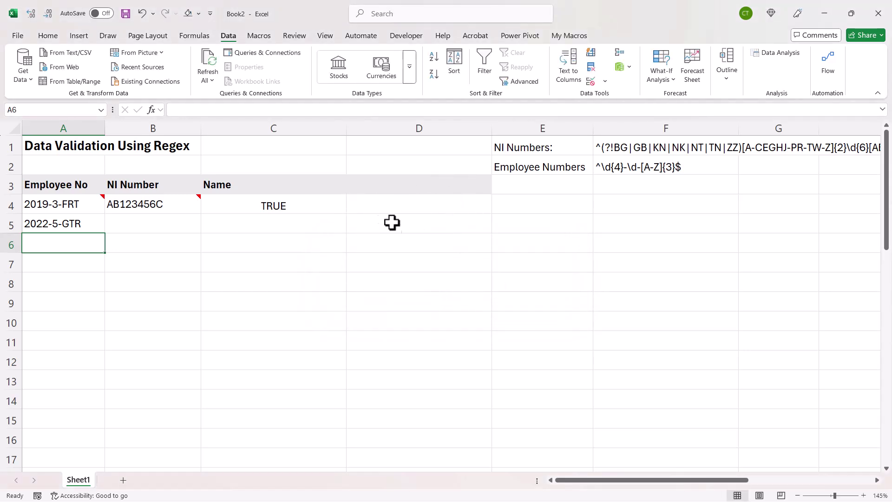
mouse_move(73, 201)
left_click_drag(74, 203, 70, 319)
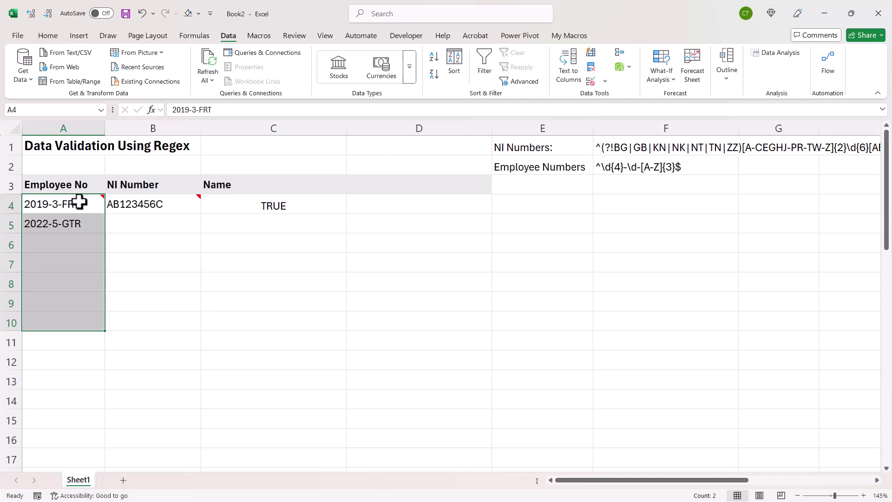
Add an error alert titled 'Employee No' with a pattern message, then test 2045-6-ghf in A6
left_click(591, 82)
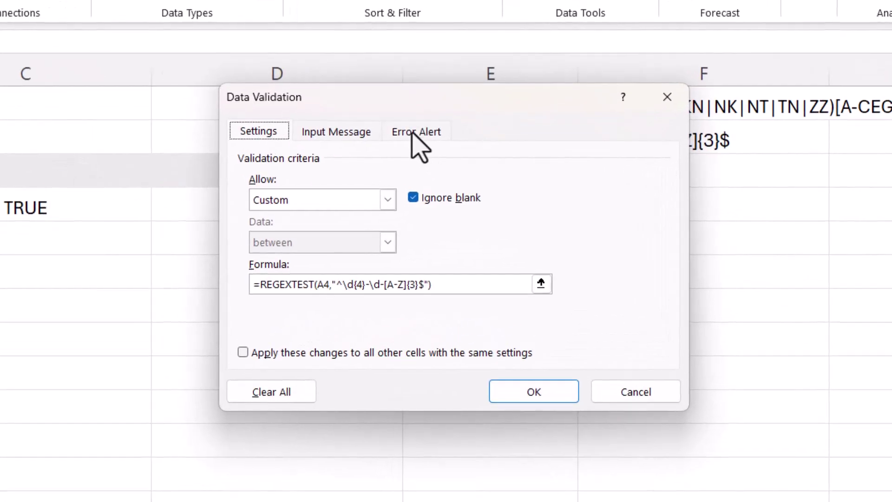
left_click(411, 134)
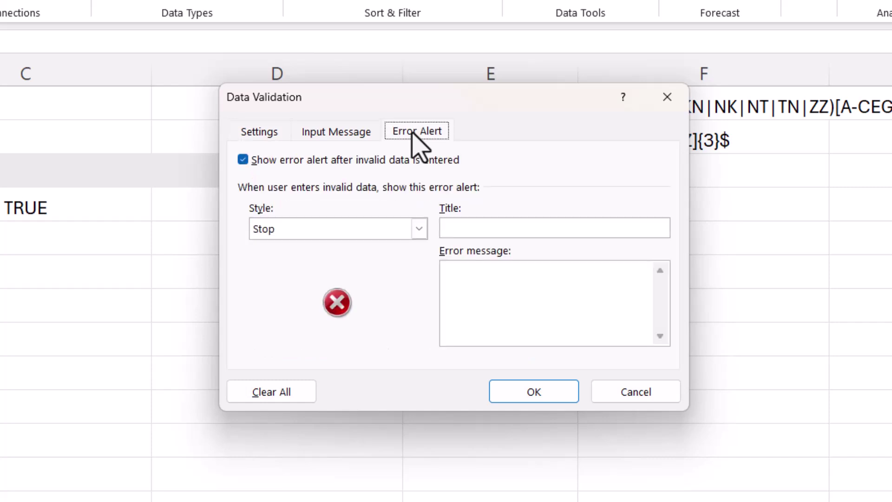
left_click(456, 228)
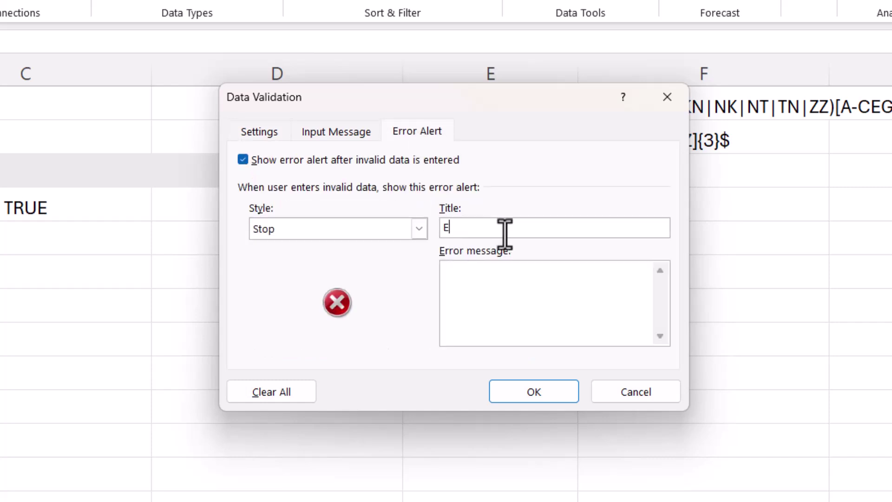
type("Employee No")
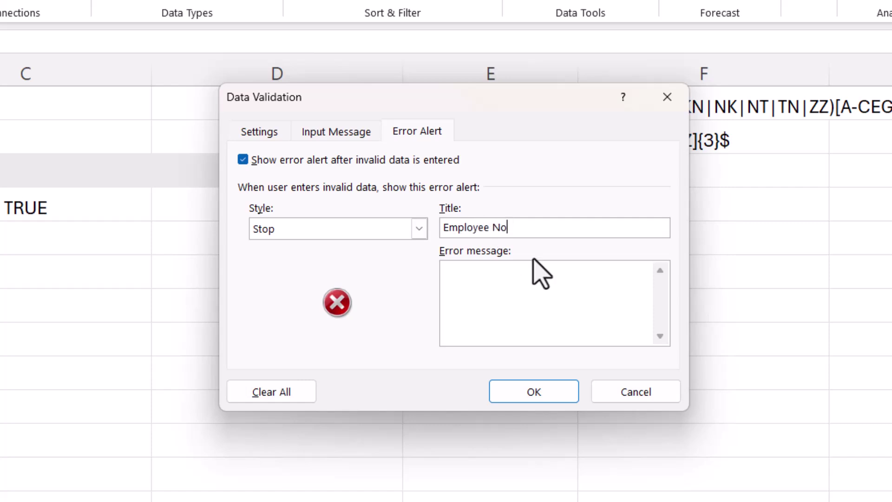
left_click(511, 290)
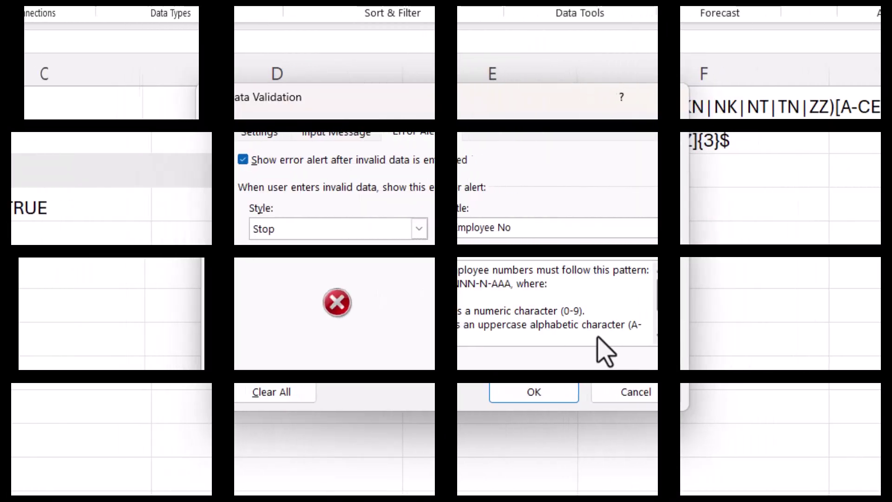
left_click(510, 396)
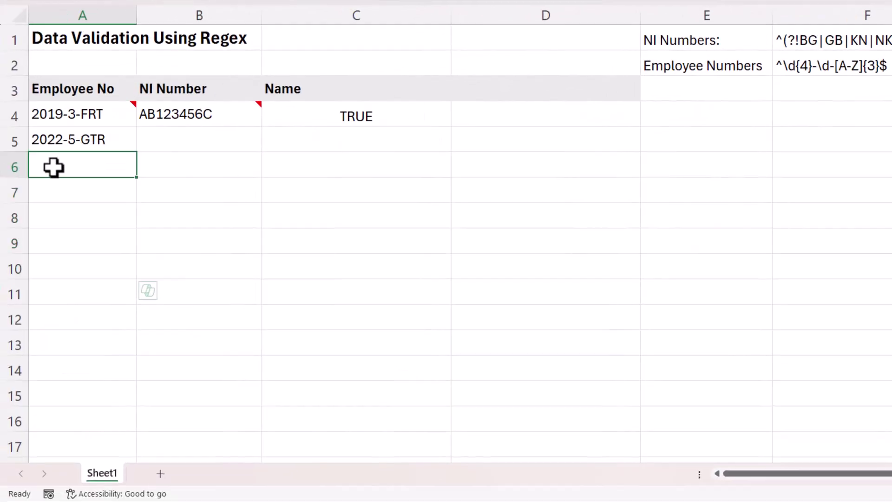
type("2045-6")
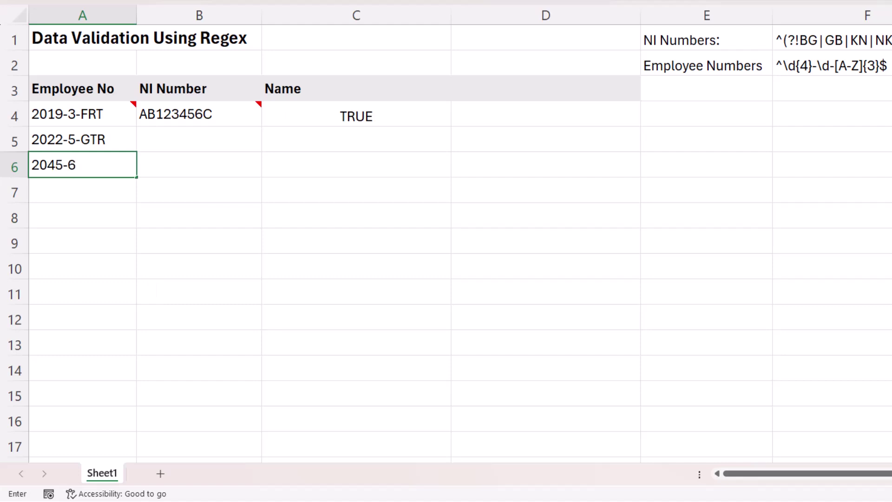
type("-ghf")
key("Return")
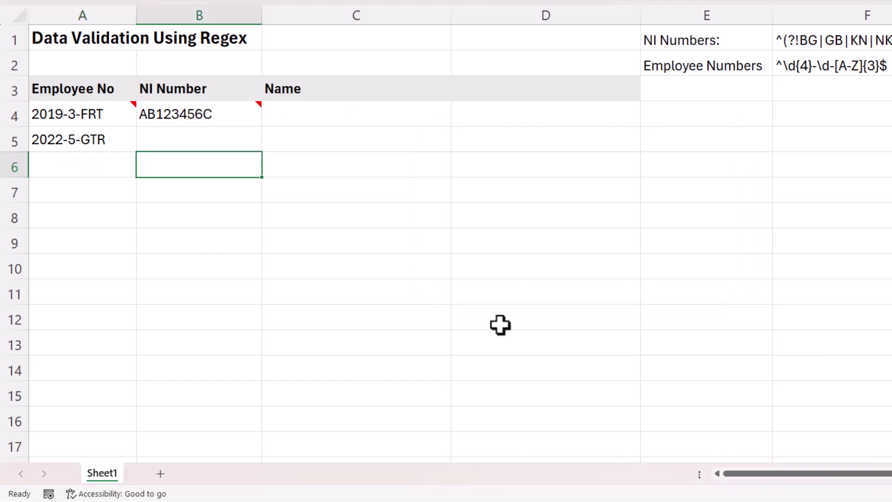
Copy the NI Numbers regex pattern from cell F1
left_click(810, 40)
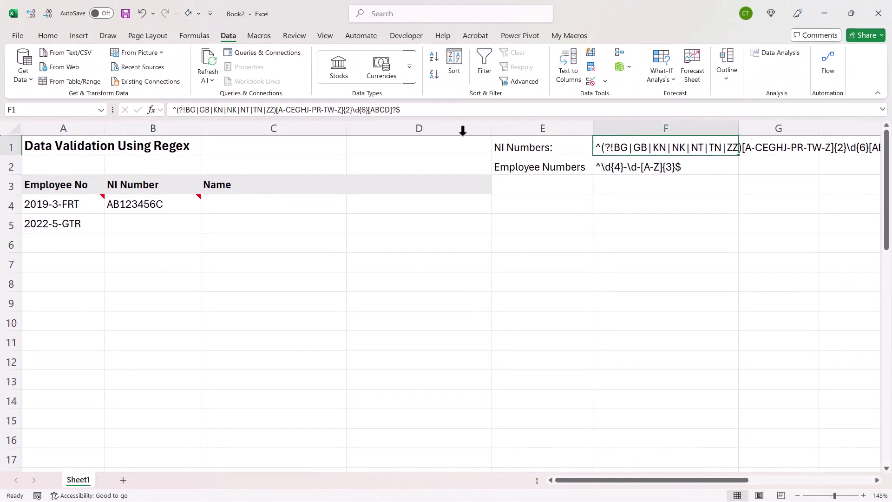
left_click_drag(424, 110, 170, 110)
key("ctrl+c")
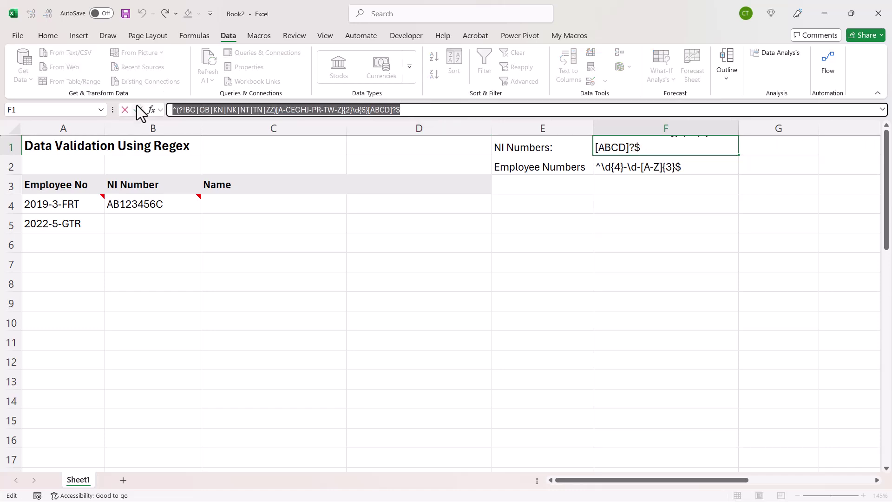
left_click(137, 107)
key("Down")
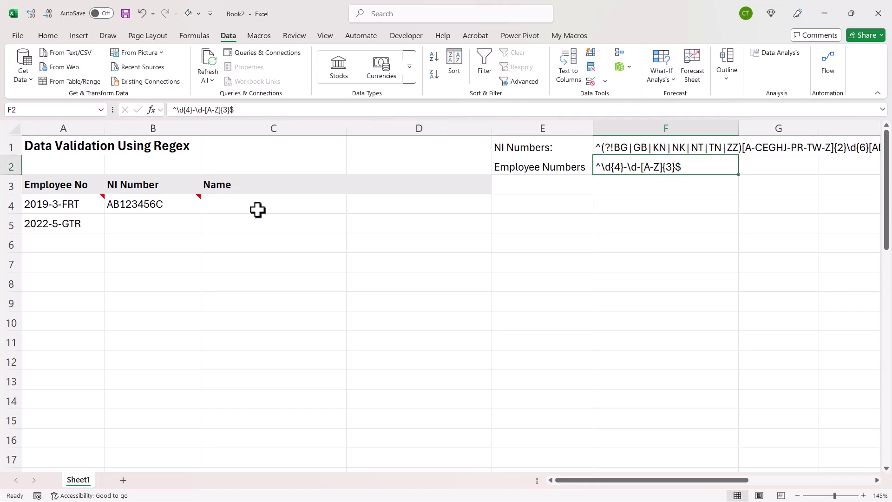
Enter =REGEXTEST(B4,"<NI pattern>") in C4 so it returns TRUE
left_click(260, 201)
type("=RE")
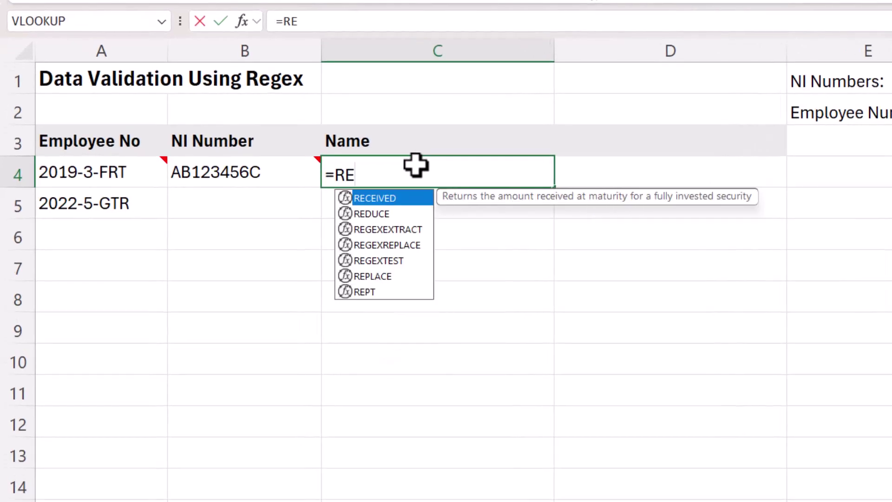
double_click(368, 261)
left_click(255, 176)
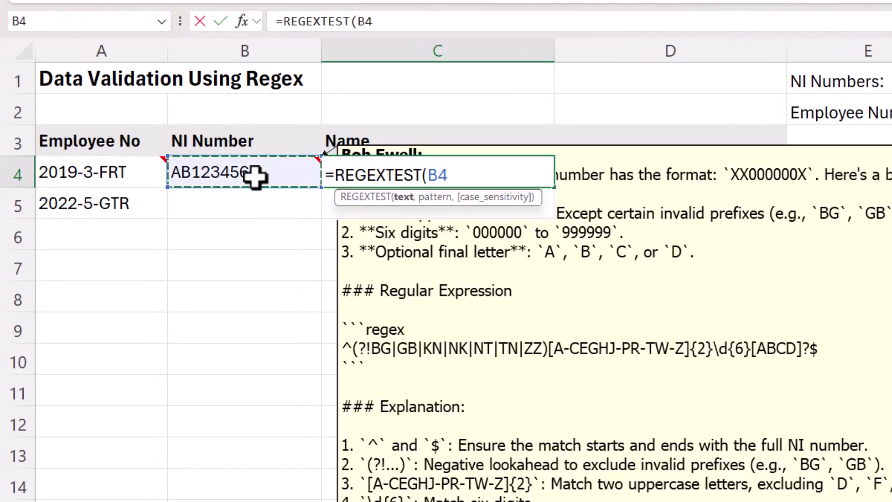
type(",\"")
key("ctrl+v")
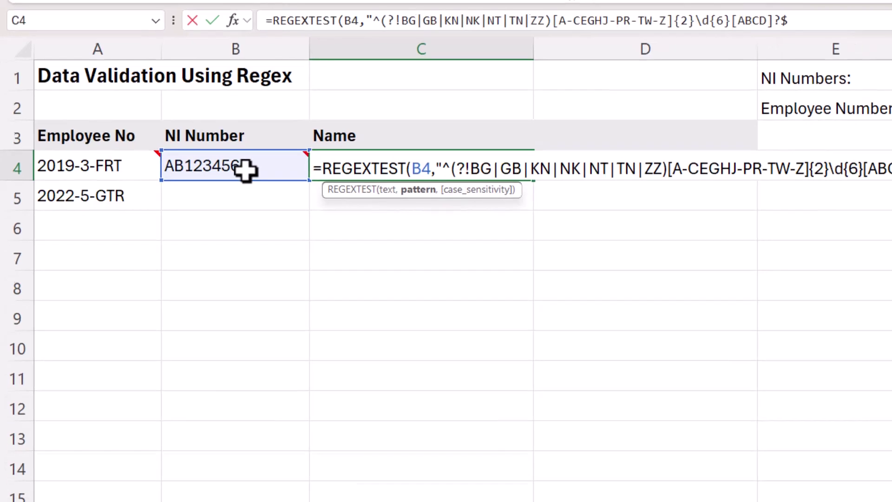
type("\"")
type(")")
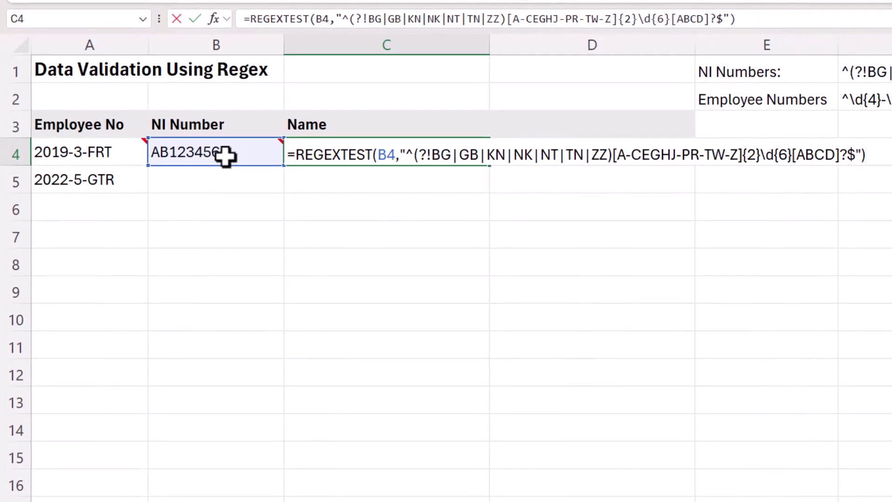
key("Return")
key("Up")
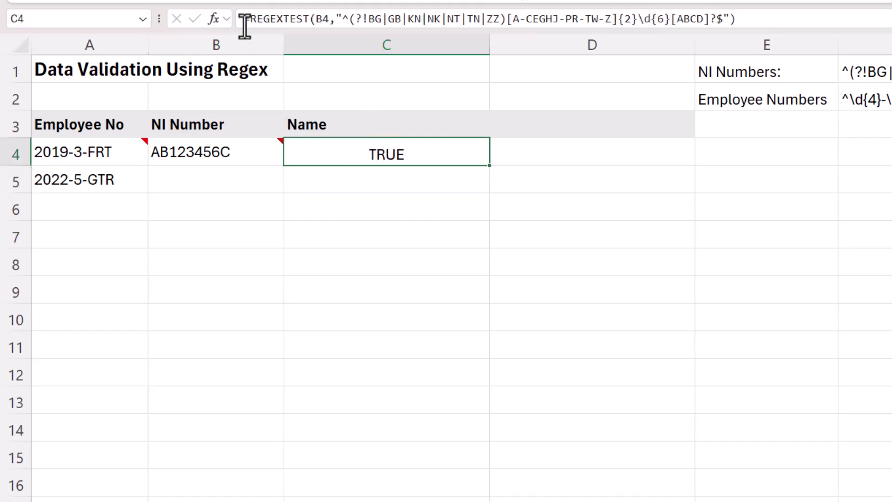
left_click(241, 20)
Give B4:B10 a Custom validation rule using the pasted NI-pattern REGEXTEST formula
key("Return")
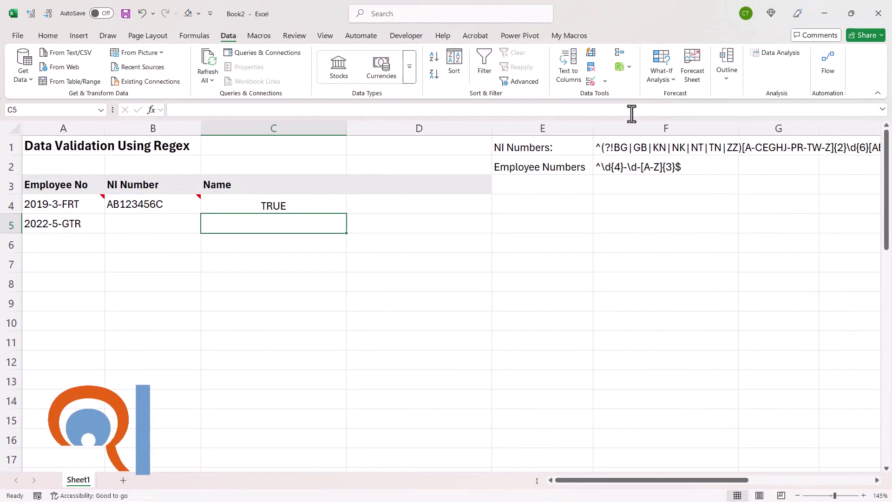
left_click_drag(176, 204, 155, 336)
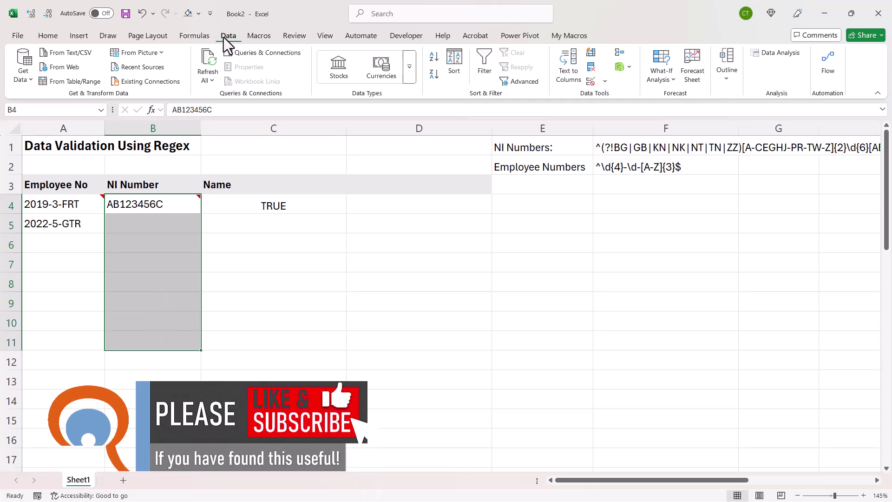
left_click(590, 82)
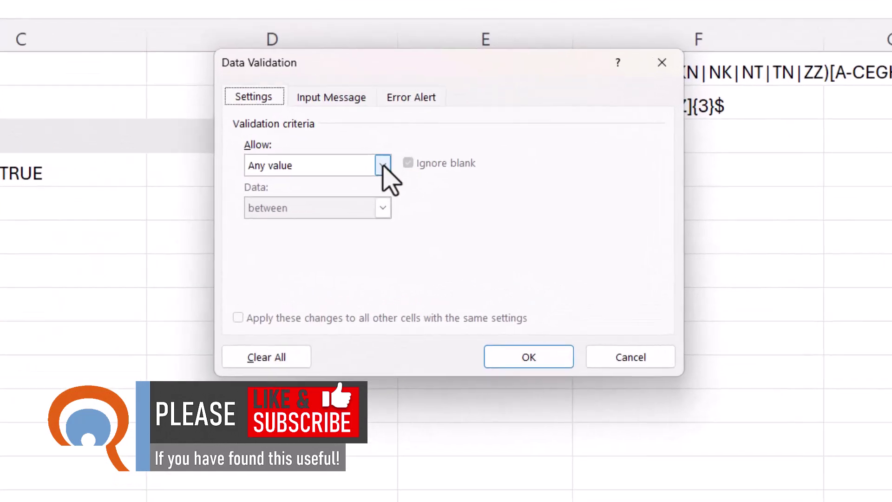
left_click(464, 194)
left_click(416, 269)
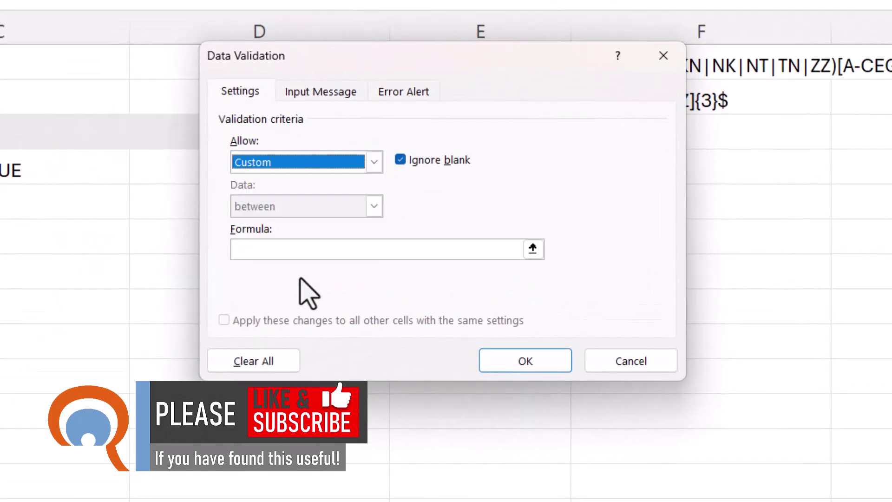
left_click(259, 251)
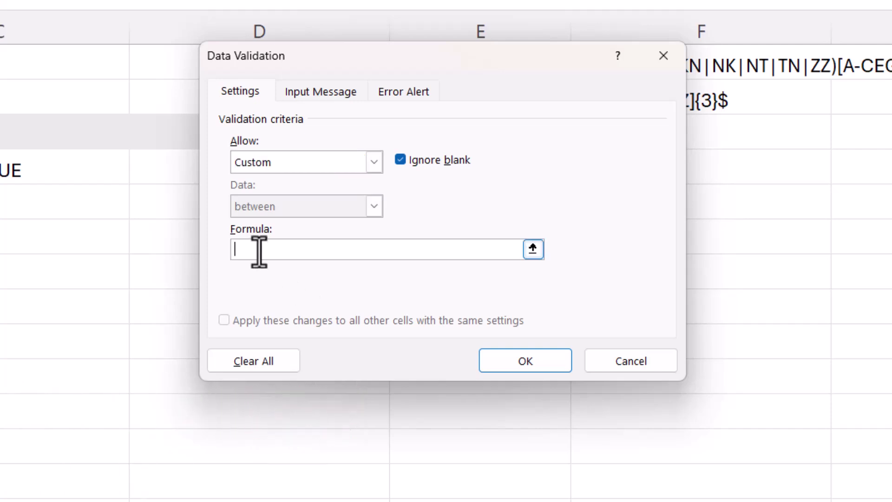
key("ctrl+v")
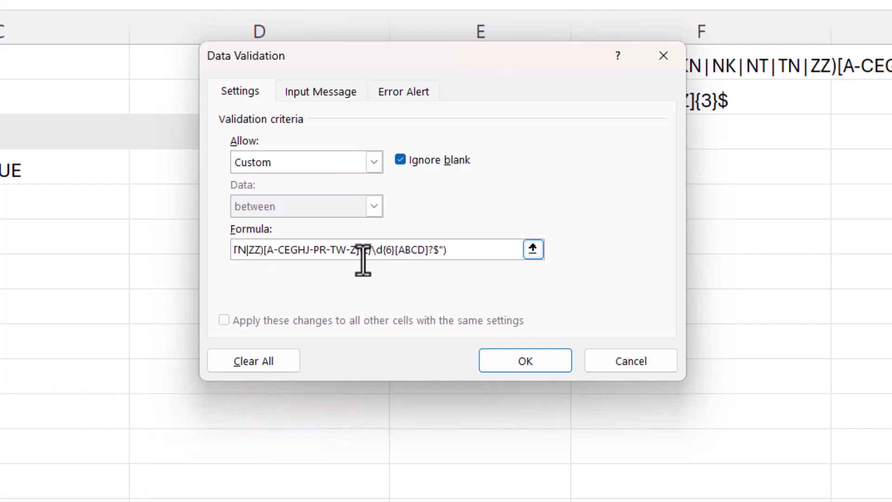
left_click(403, 91)
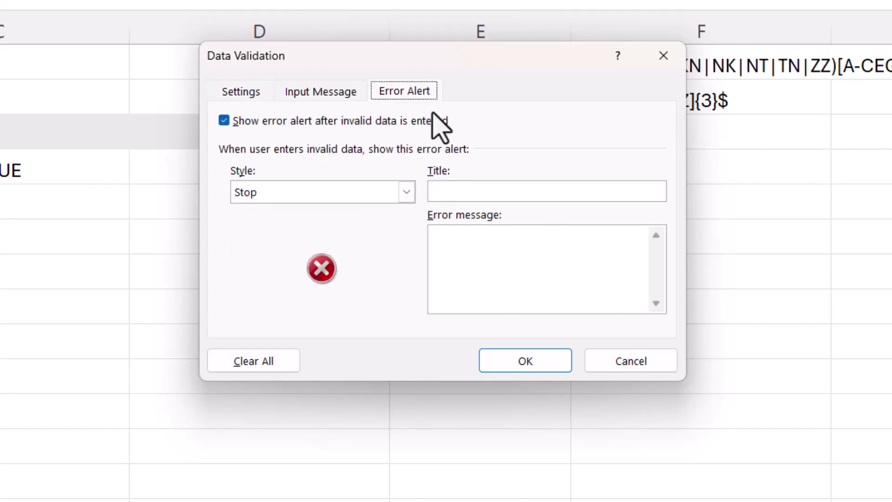
left_click(248, 88)
left_click(527, 365)
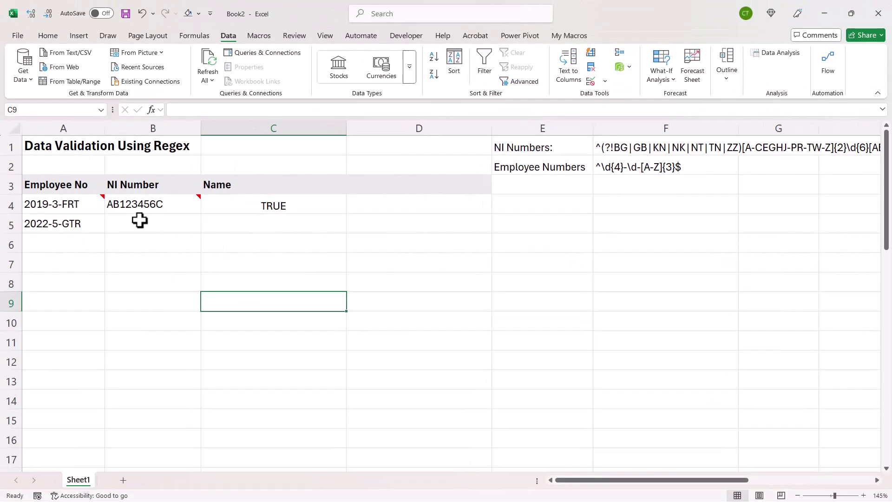
Enter ab123456c in B5, correct it to AB123456C after rejection, then type N123456H in B6
left_click(2, 210)
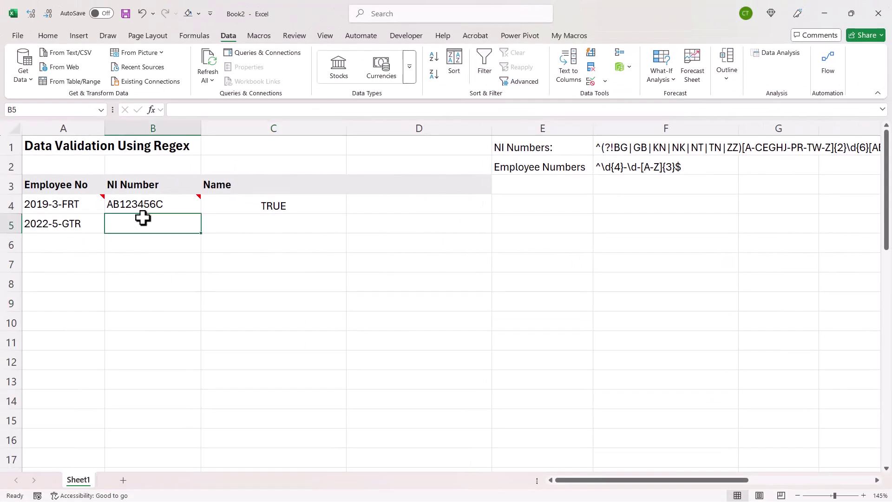
type("a")
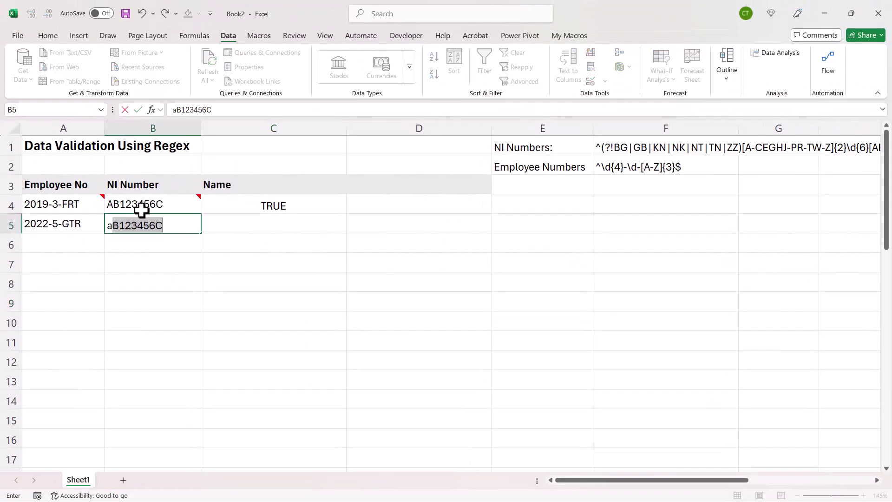
type("b1234")
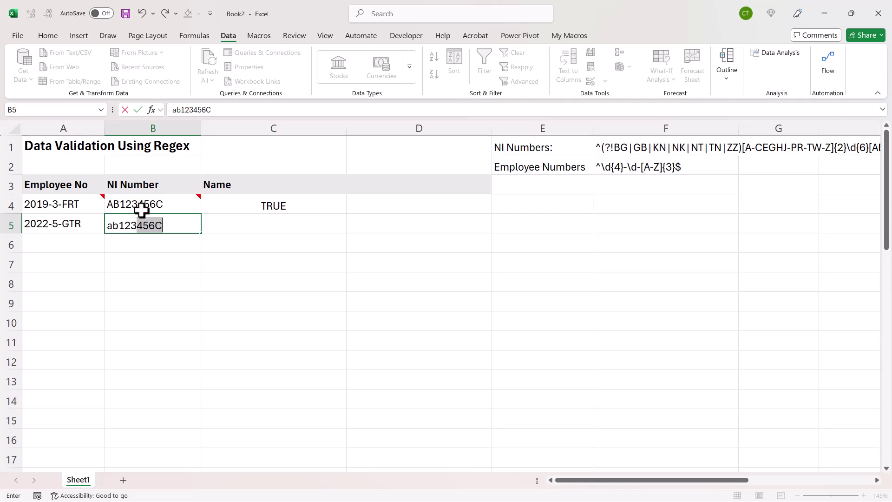
type("56c")
key("Return")
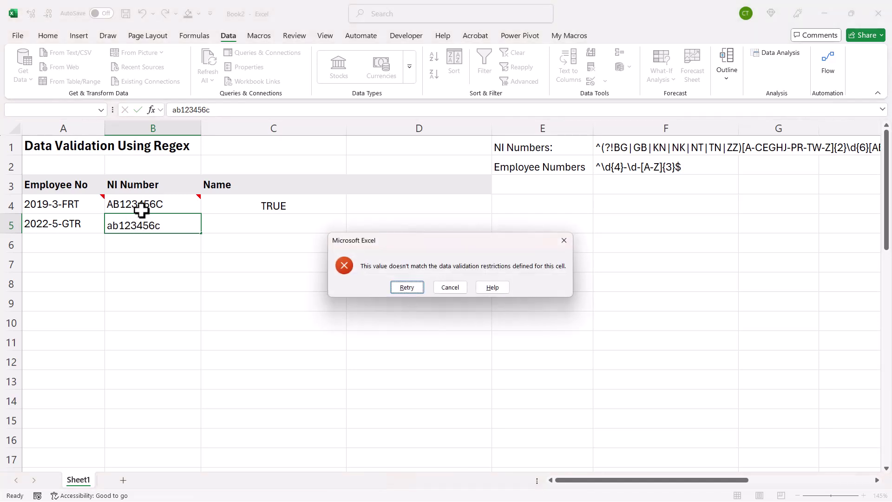
left_click(407, 288)
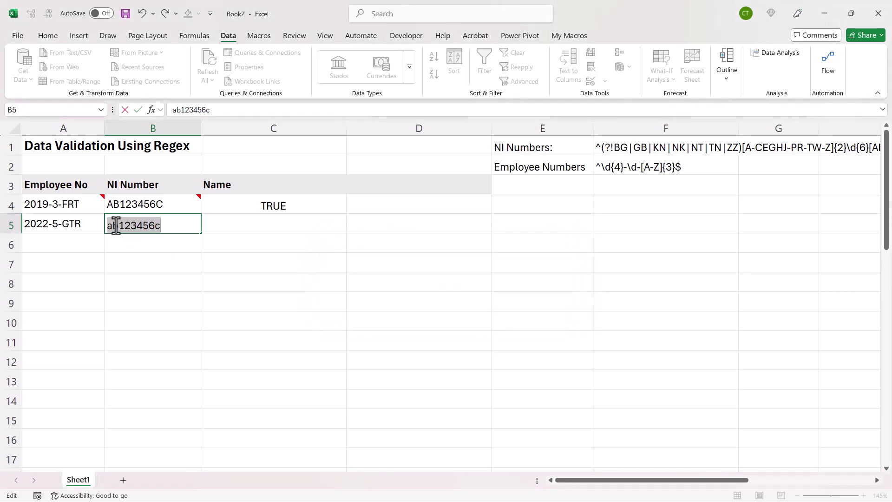
left_click_drag(114, 227, 96, 225)
type("A")
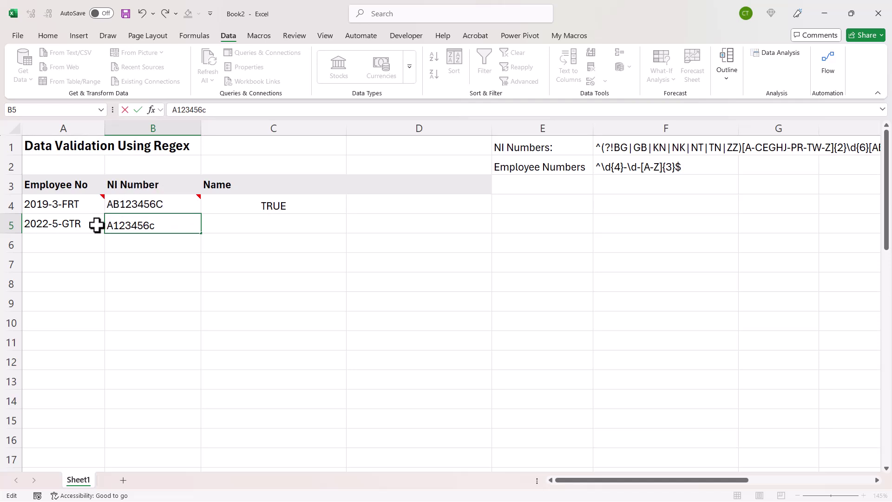
type("B")
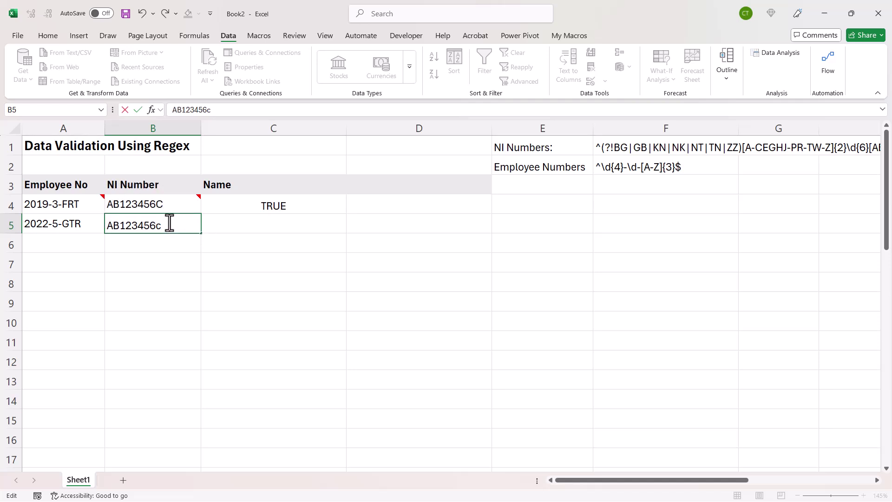
key("Return")
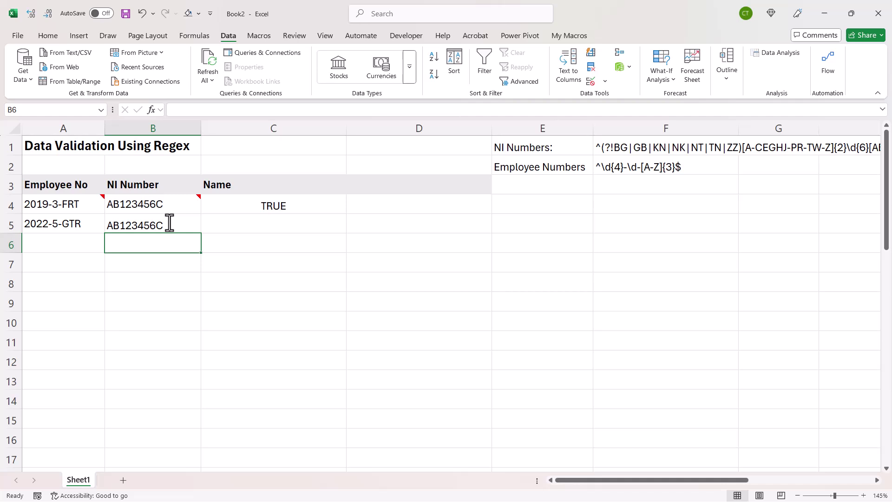
type("N")
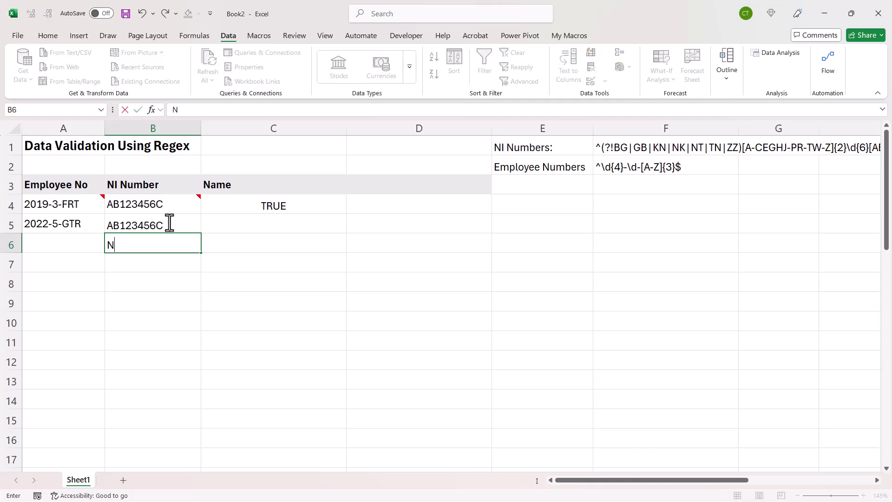
type("123456H")
Commit N123456H in B6, circle invalid data, then clear the validation circles
key("Return")
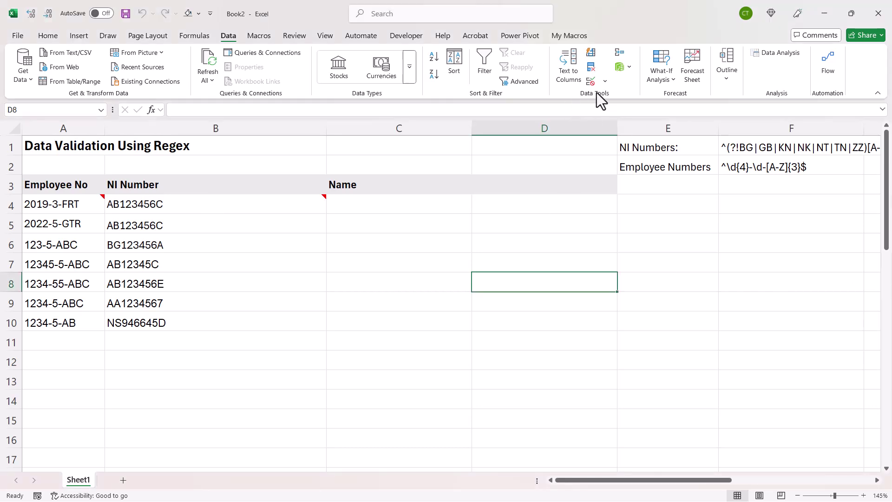
left_click(605, 82)
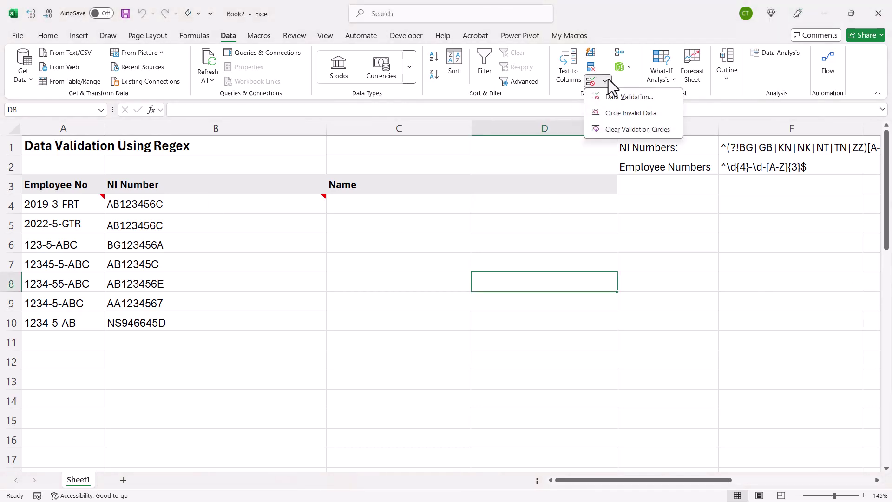
left_click(612, 116)
left_click(605, 81)
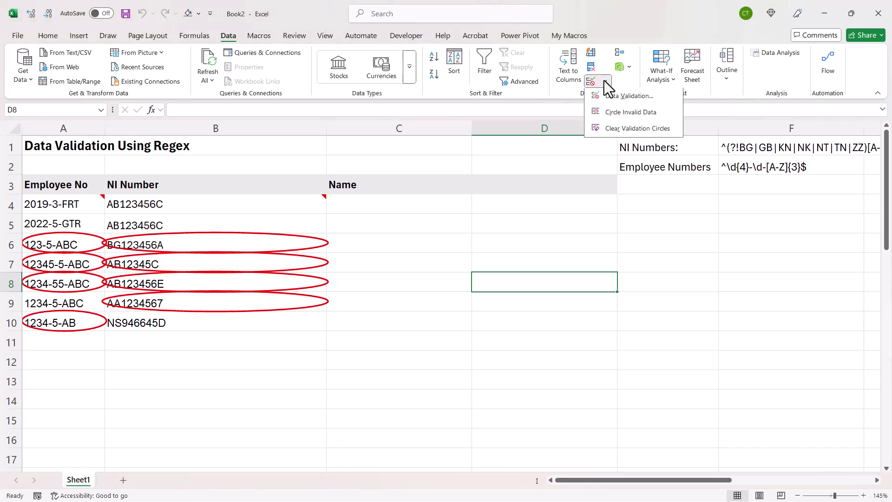
left_click(618, 129)
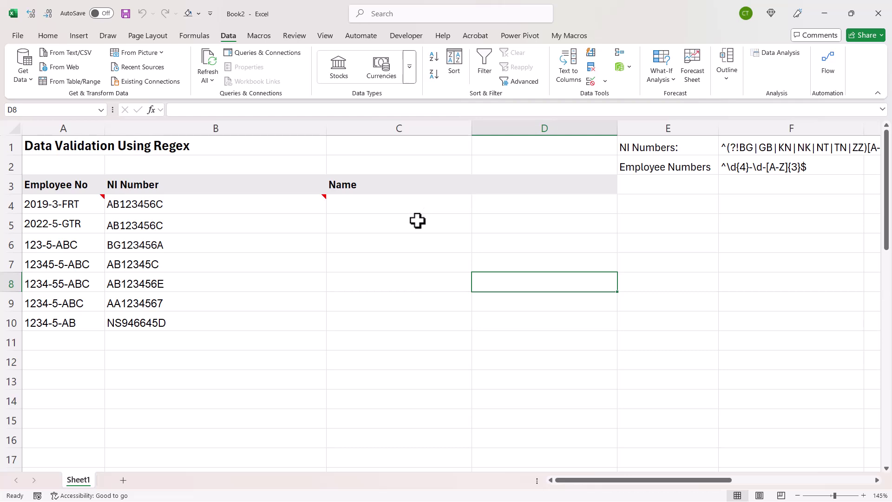
Copy the Employee Numbers regex pattern from cell F2
left_click(739, 172)
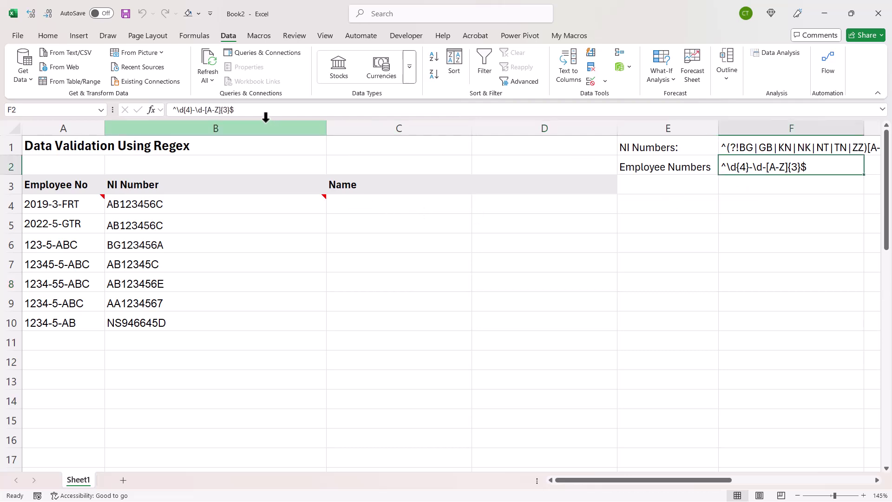
left_click_drag(235, 109, 123, 110)
key("ctrl+c")
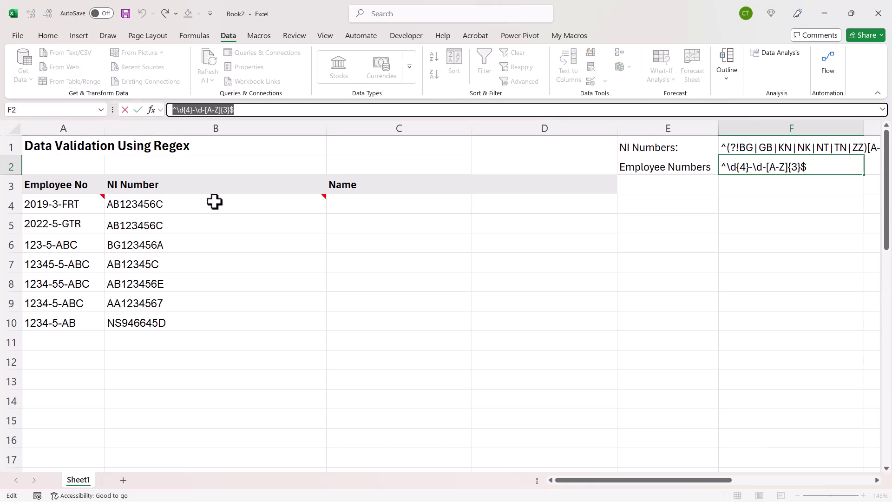
key("Escape")
Enter =REGEXTEST(A4,"^\d{4}-\d-[A-Z]{3}$") in C4
left_click(370, 207)
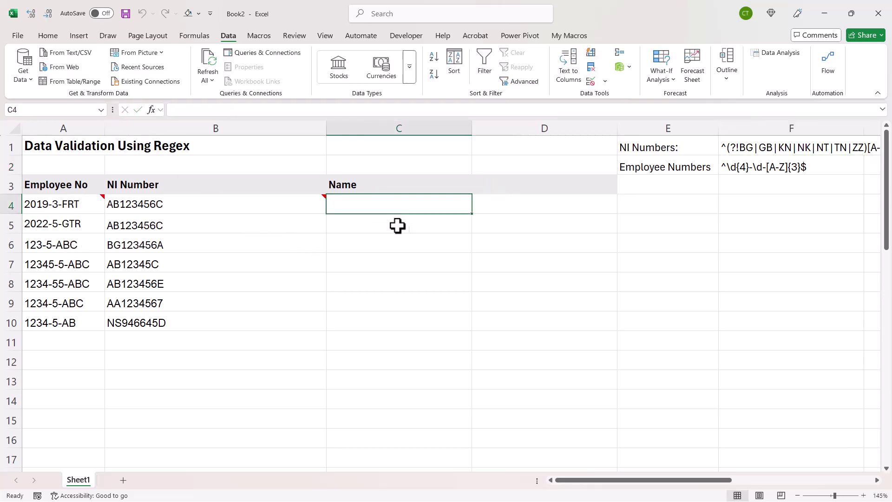
type("=reg")
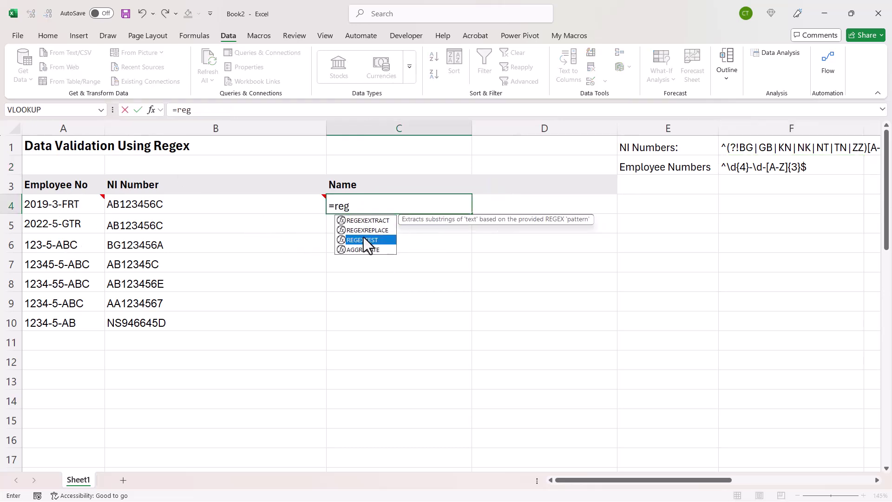
double_click(370, 245)
left_click(53, 204)
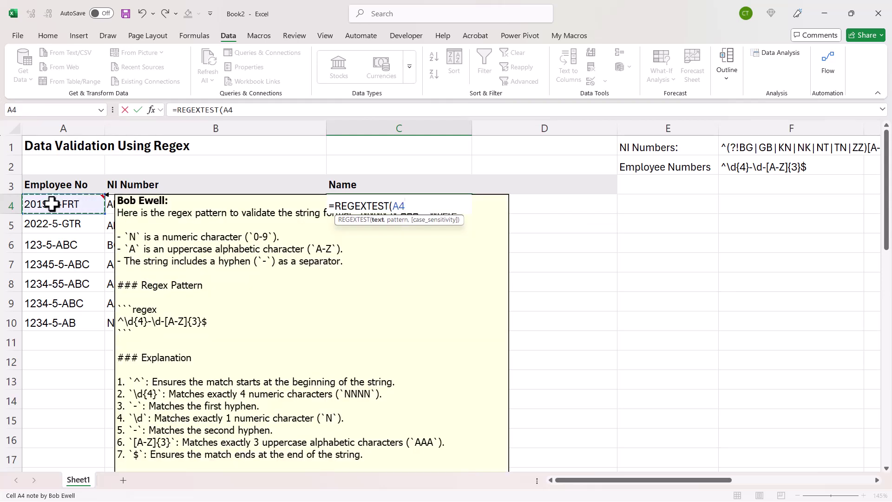
type(",")
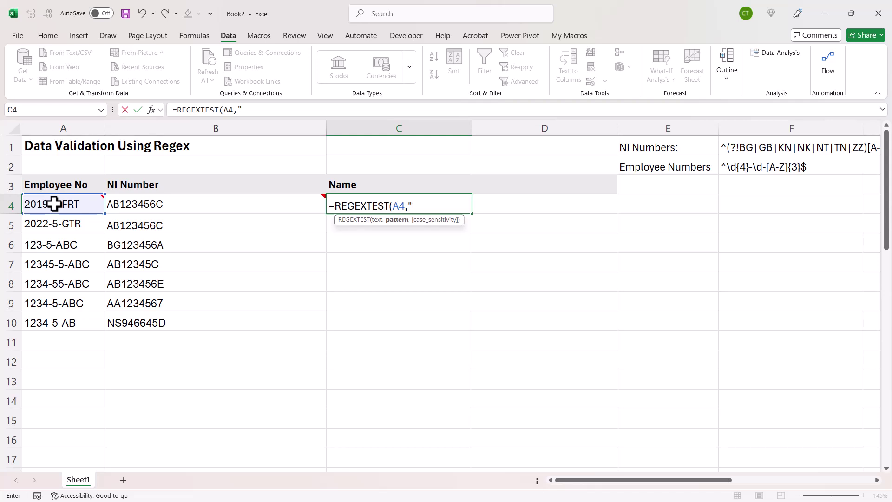
type("\"")
key("ctrl+v")
type("\")")
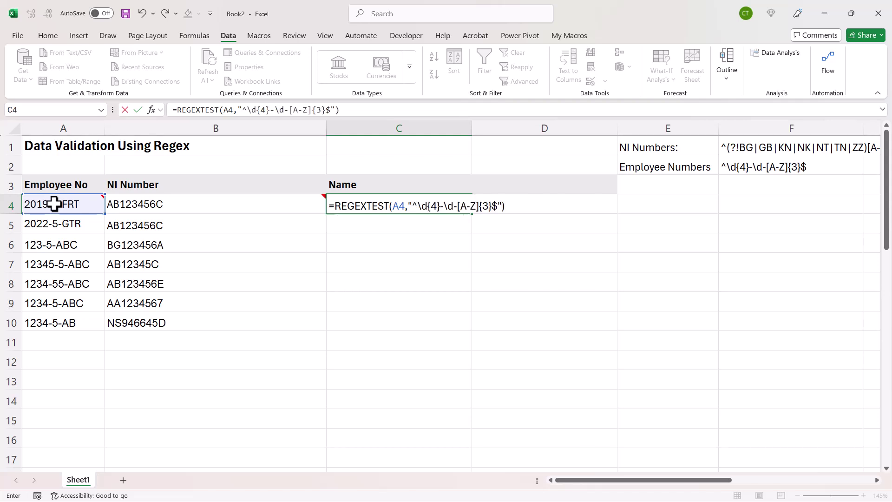
key("Return")
Copy the C4 formula text and select Employee No cells A4:A10
left_click(347, 205)
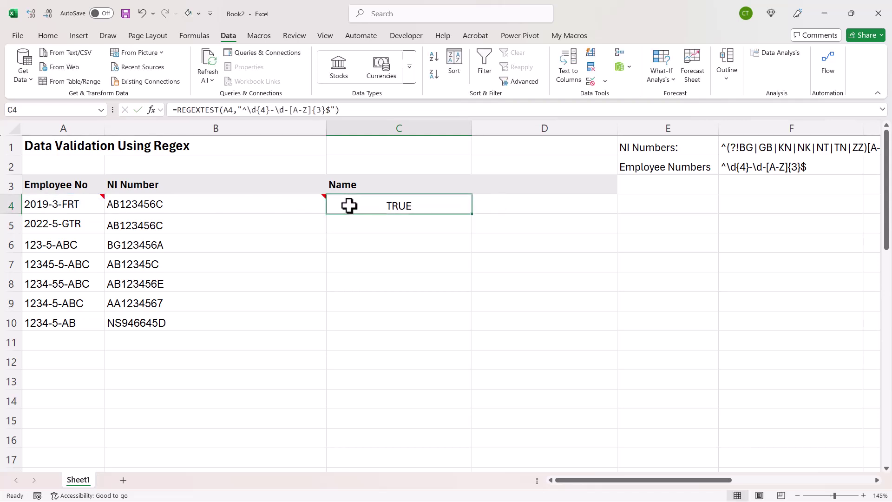
left_click_drag(341, 110, 90, 107)
key("ctrl+c")
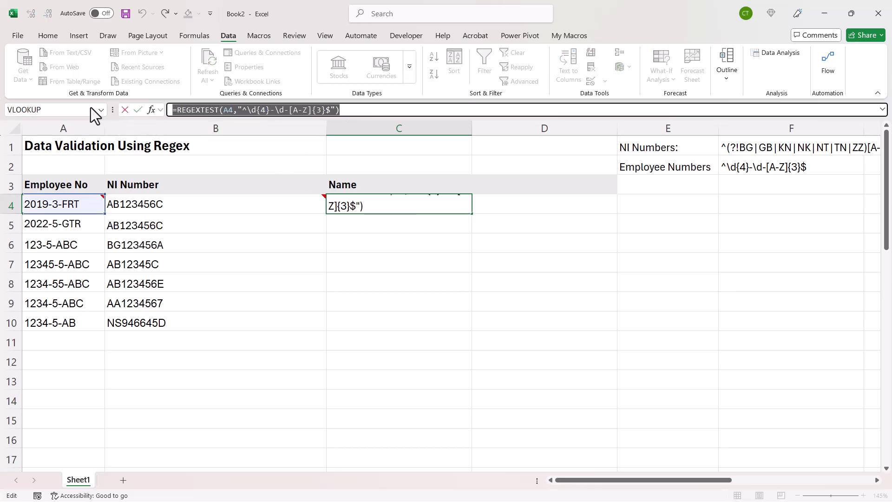
key("Return")
left_click_drag(65, 200, 52, 322)
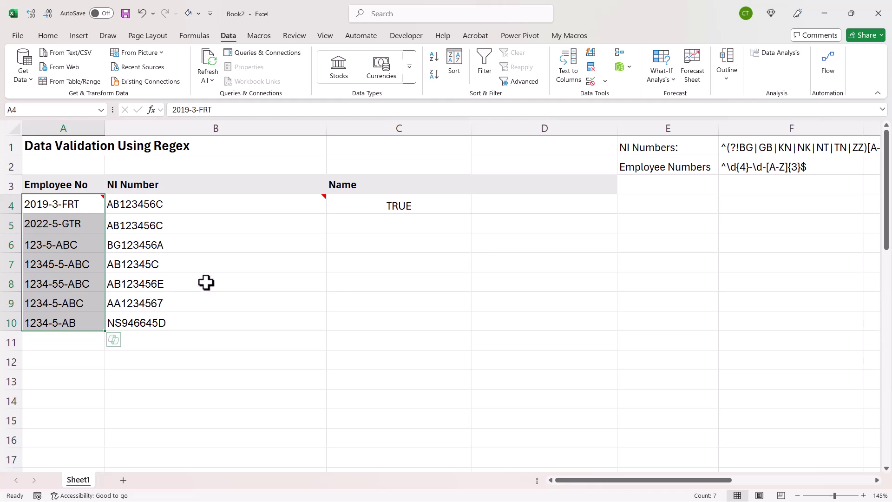
Start a new 'Use a formula' conditional formatting rule with the pasted REGEXTEST formula, typing NOT( as the wrapper
left_click(46, 37)
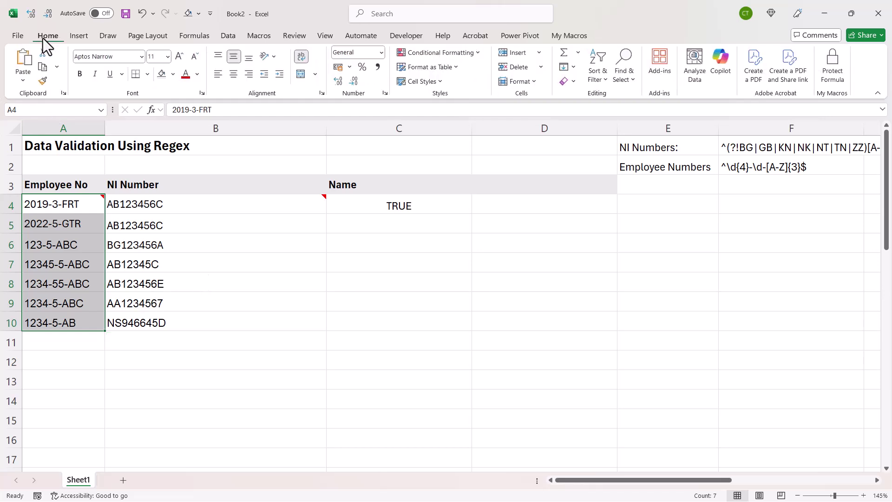
left_click(479, 51)
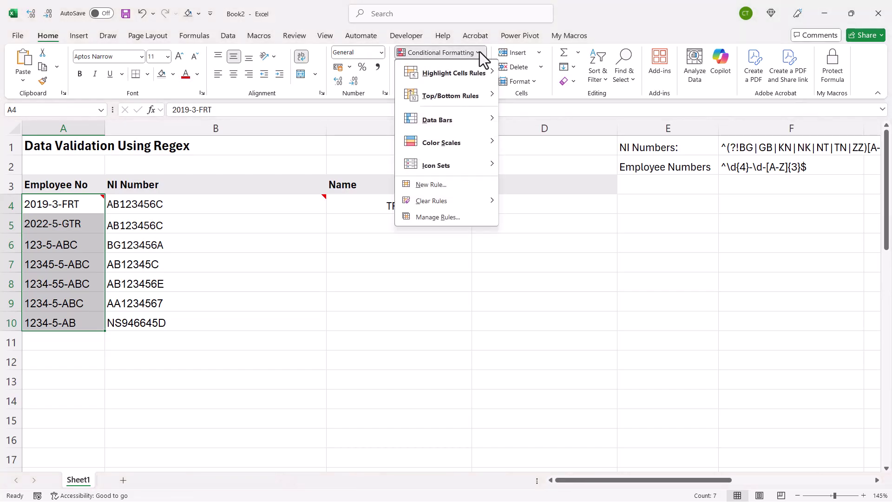
left_click(429, 186)
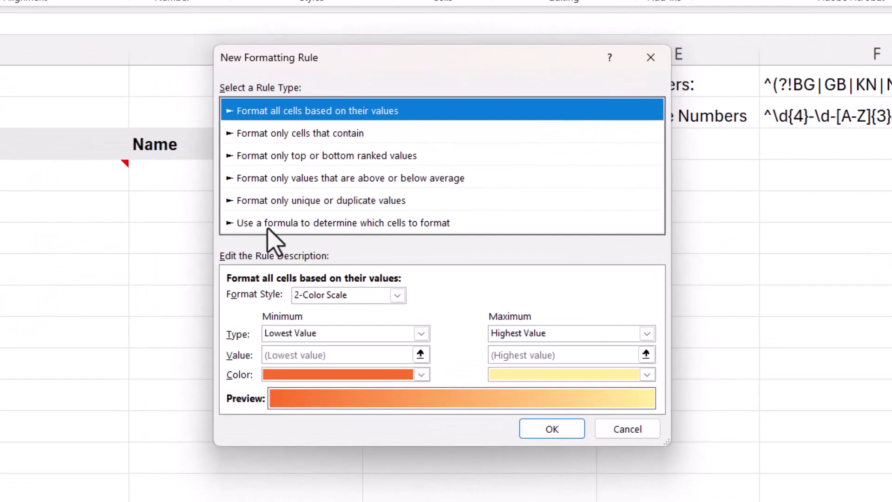
left_click(269, 224)
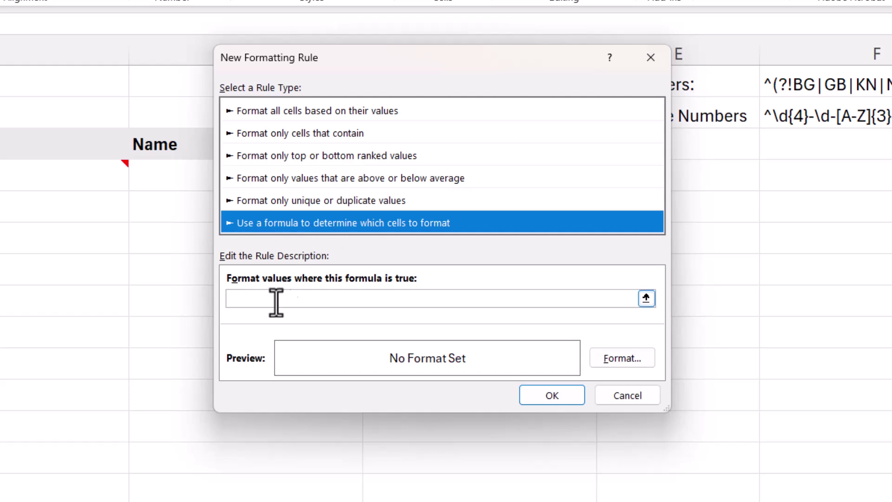
left_click(256, 298)
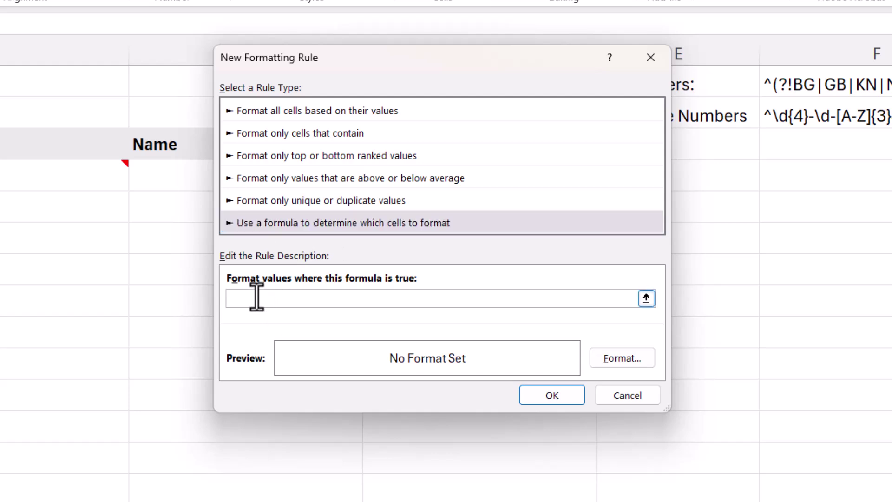
key("ctrl+v")
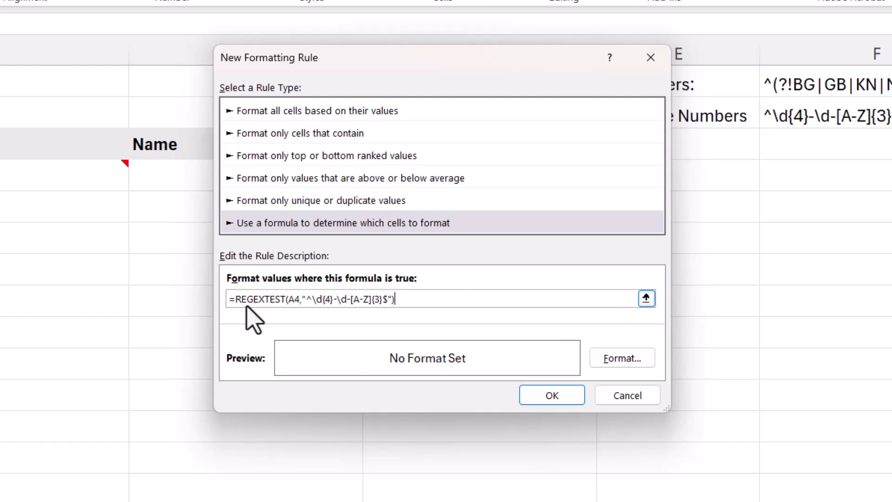
type("NOT")
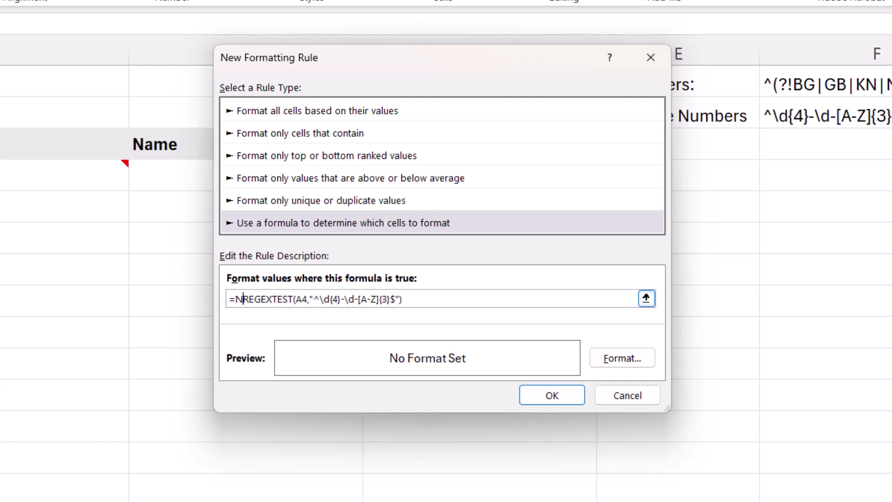
type("(")
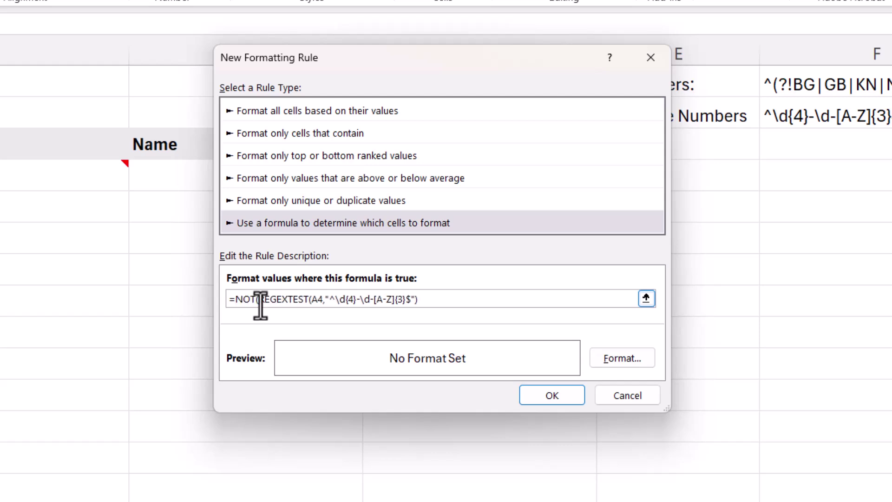
Give the NOT(REGEXTEST) rule a red fill and white strikethrough font, then apply it
left_click(438, 299)
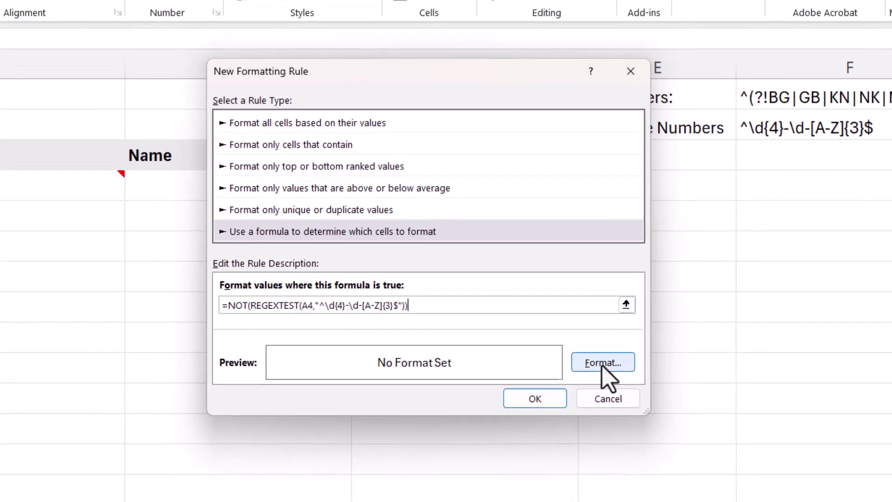
left_click(622, 358)
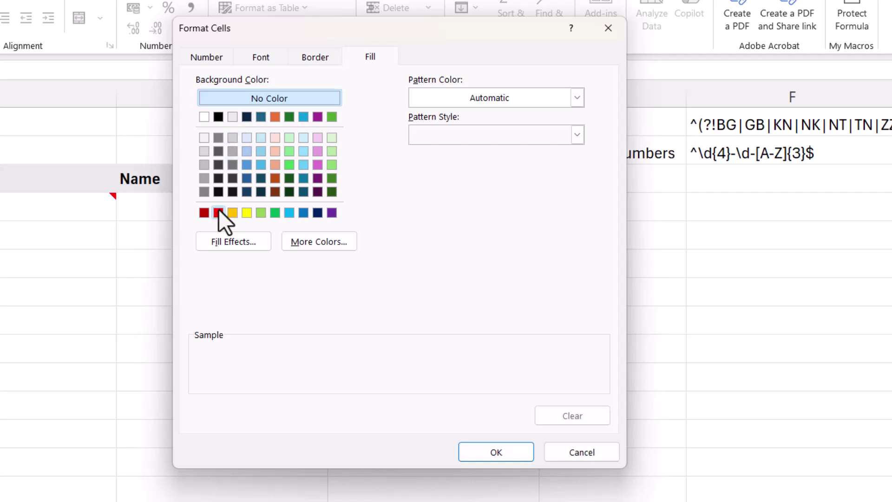
left_click(218, 212)
left_click(261, 56)
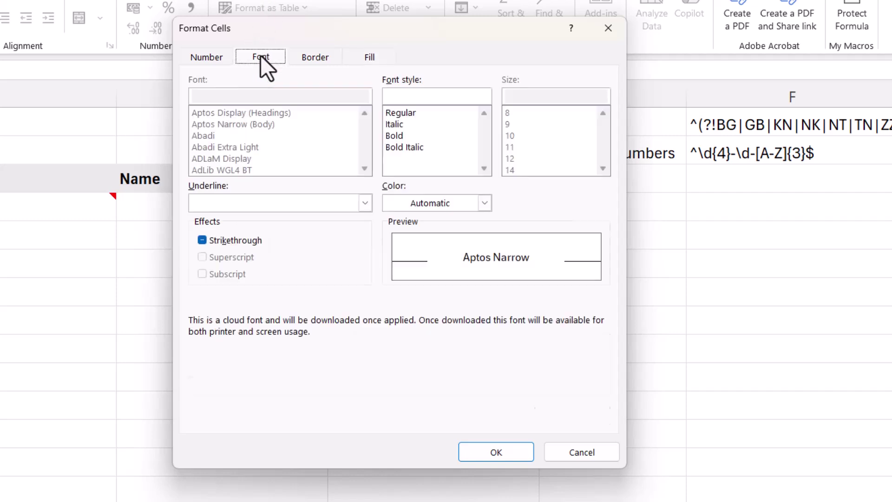
left_click(485, 203)
left_click(394, 273)
left_click(504, 453)
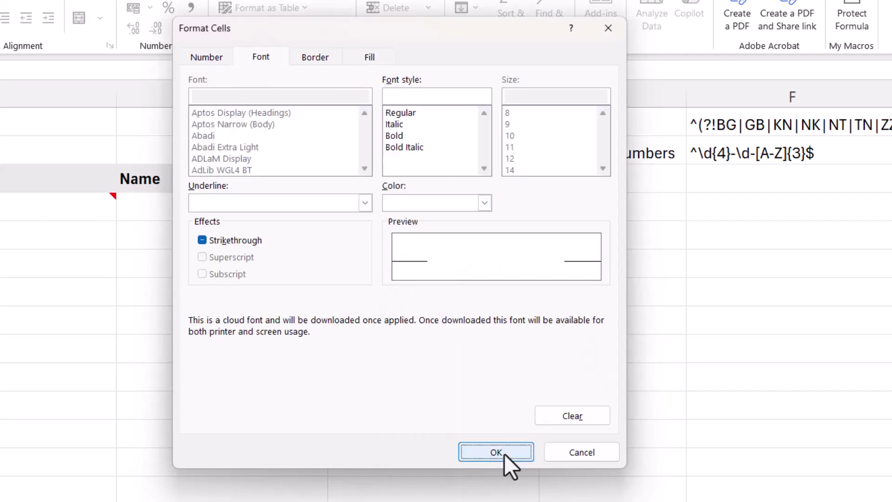
left_click(498, 406)
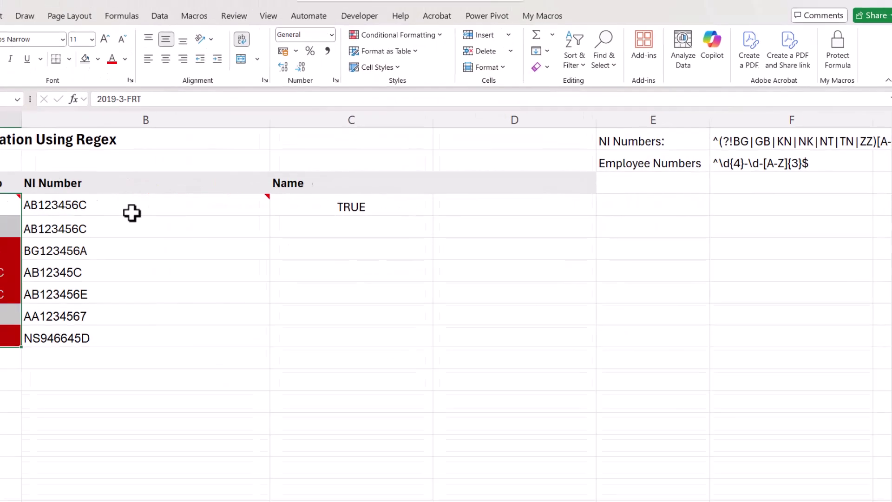